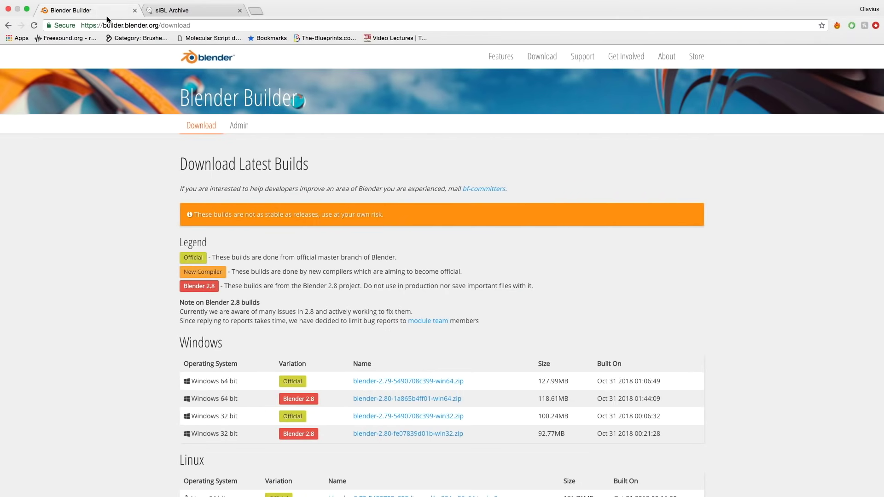
{"action": "scroll", "coordinate": [112, 159], "scroll_direction": "down", "scroll_amount": 1}
{"action": "scroll", "coordinate": [113, 160], "scroll_direction": "down", "scroll_amount": 4}
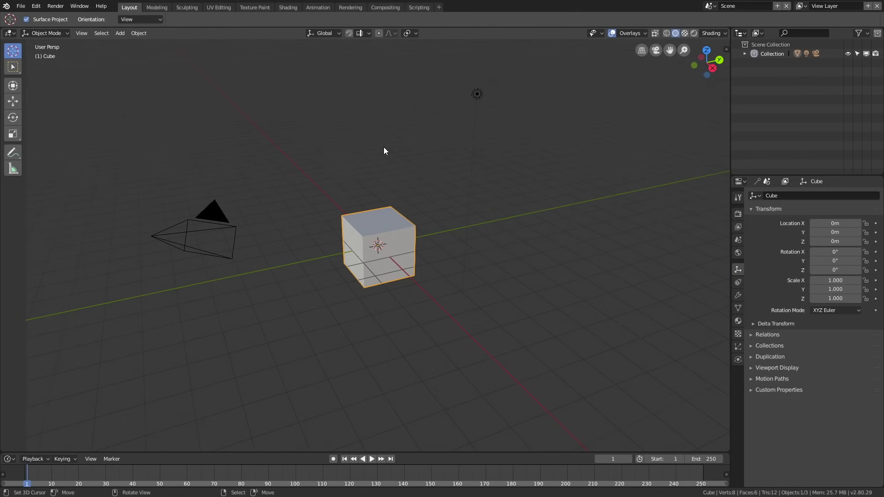
Delete the default cube and add a Monkey mesh in its place.
{"action": "key", "text": "x"}
{"action": "left_click", "coordinate": [385, 147]}
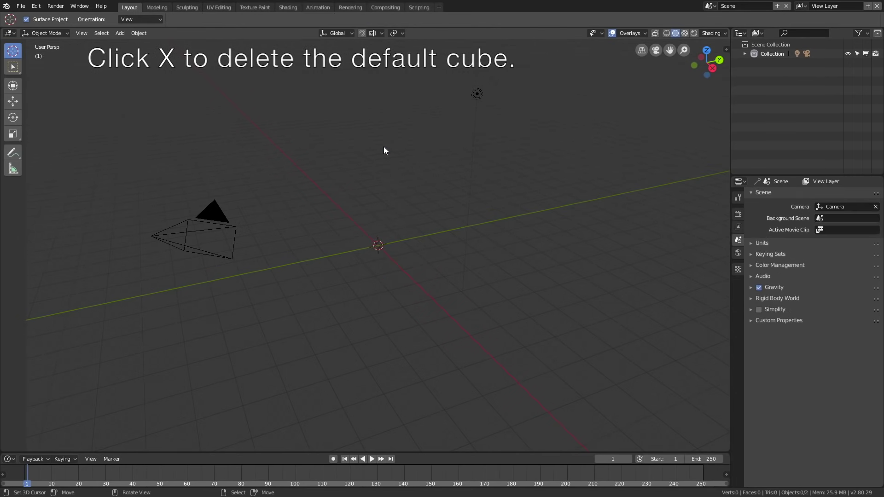
{"action": "left_click", "coordinate": [121, 35]}
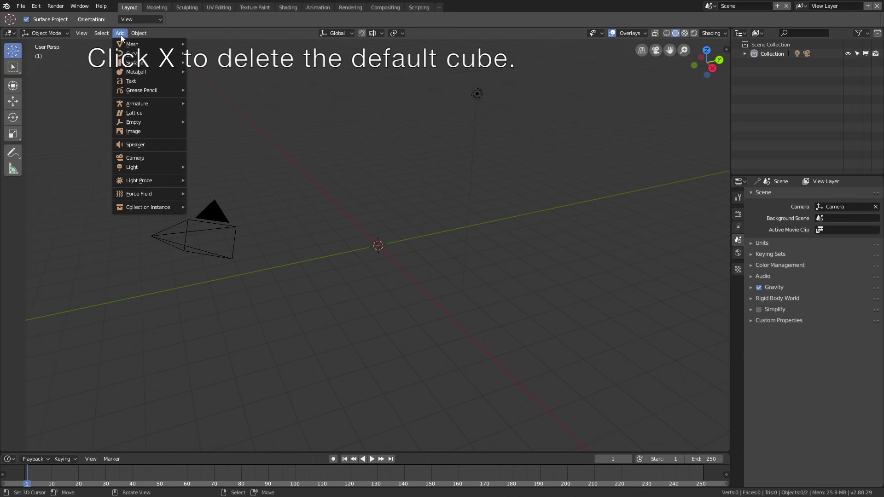
{"action": "mouse_move", "coordinate": [151, 43]}
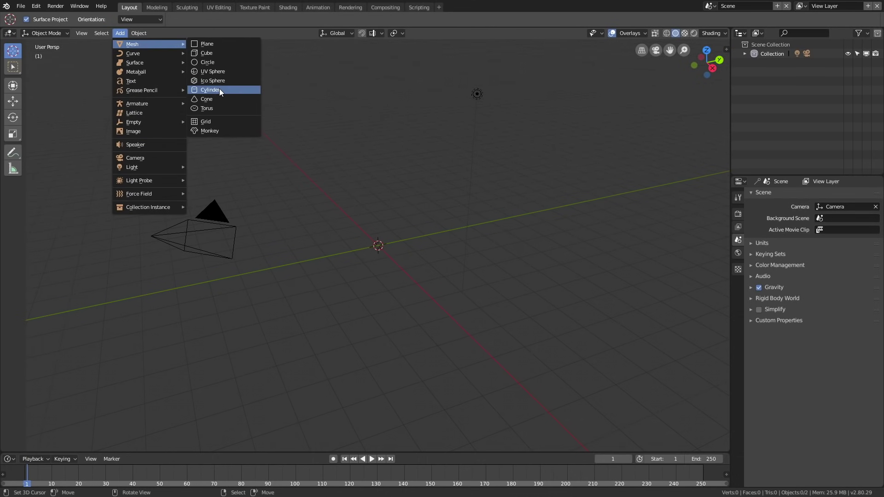
{"action": "left_click", "coordinate": [222, 128]}
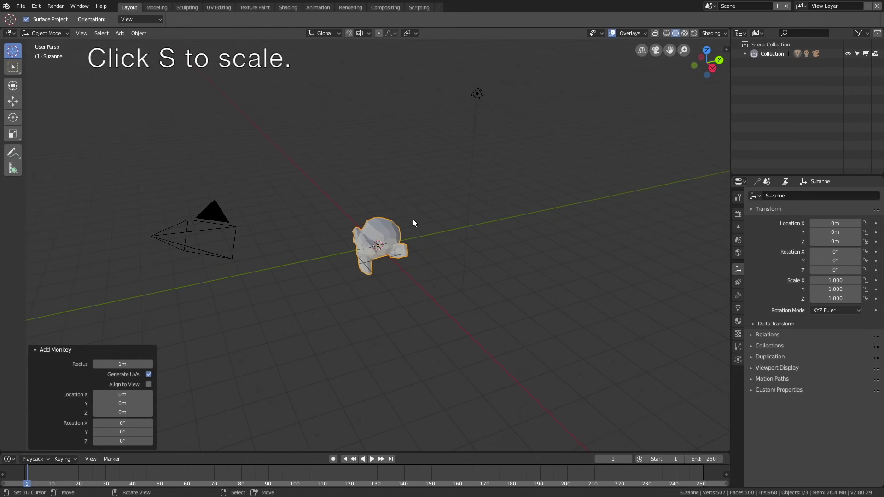
Scale the monkey head up uniformly by about 2.5.
{"action": "key", "text": "s"}
{"action": "left_click", "coordinate": [473, 189]}
{"action": "middle_click_drag", "start_coordinate": [473, 189], "coordinate": [497, 186]}
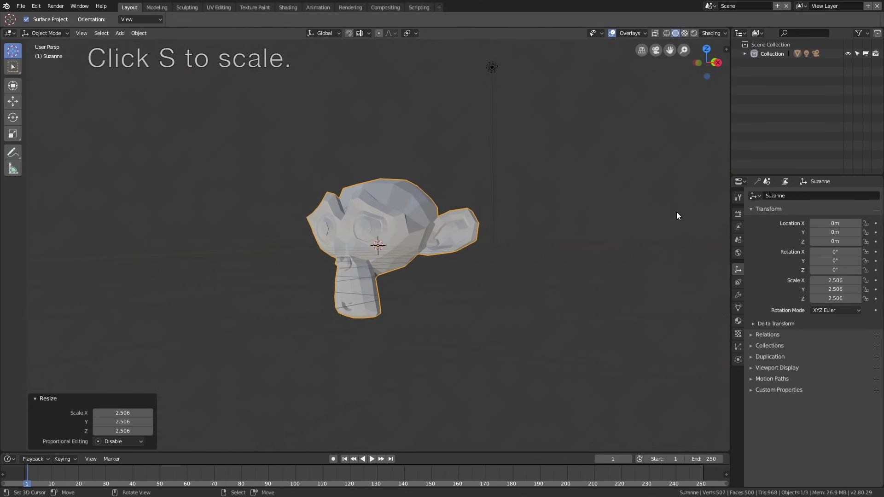
Add a Subdivision Surface modifier to the monkey with 3 view and 3 render subdivisions.
{"action": "left_click", "coordinate": [739, 295]}
{"action": "left_click", "coordinate": [819, 196]}
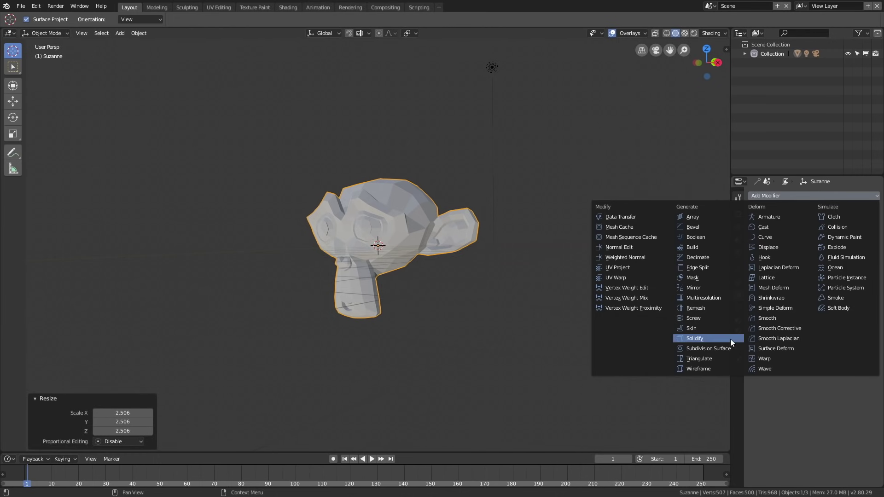
{"action": "left_click", "coordinate": [708, 349]}
{"action": "left_click", "coordinate": [808, 257]}
{"action": "left_click", "coordinate": [808, 257]}
{"action": "left_click", "coordinate": [810, 266]}
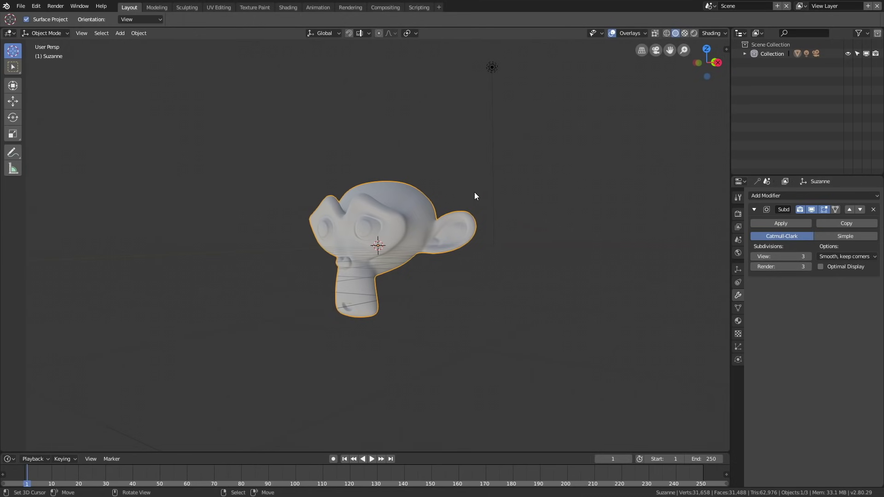
Apply smooth shading to the monkey and switch the viewport to rendered shading.
{"action": "left_click", "coordinate": [139, 33]}
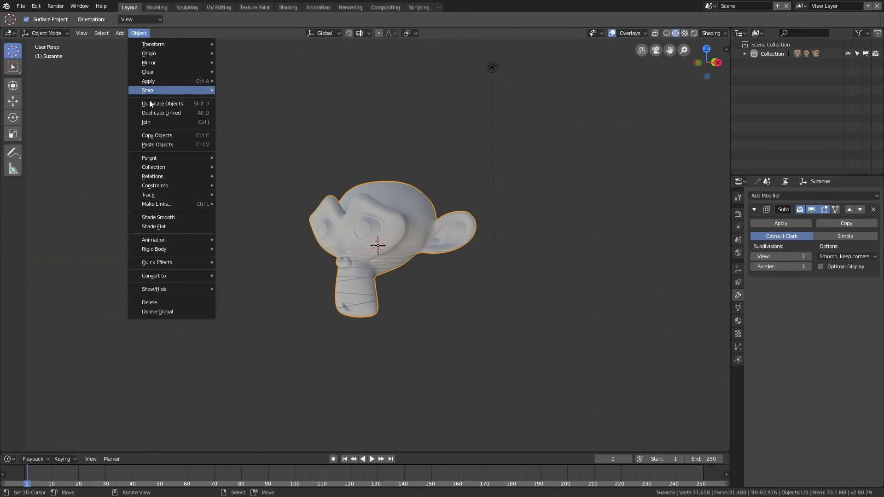
{"action": "left_click", "coordinate": [177, 219]}
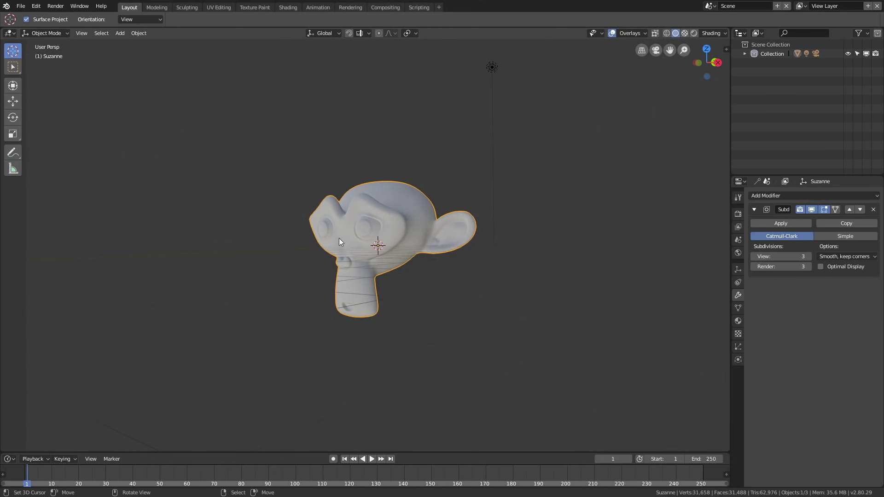
{"action": "scroll", "coordinate": [380, 200], "scroll_direction": "up", "scroll_amount": 4}
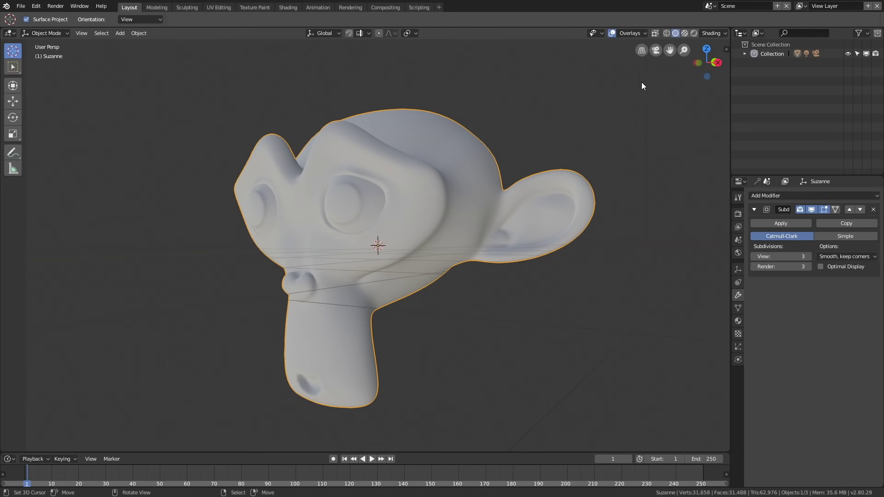
{"action": "left_click", "coordinate": [694, 33]}
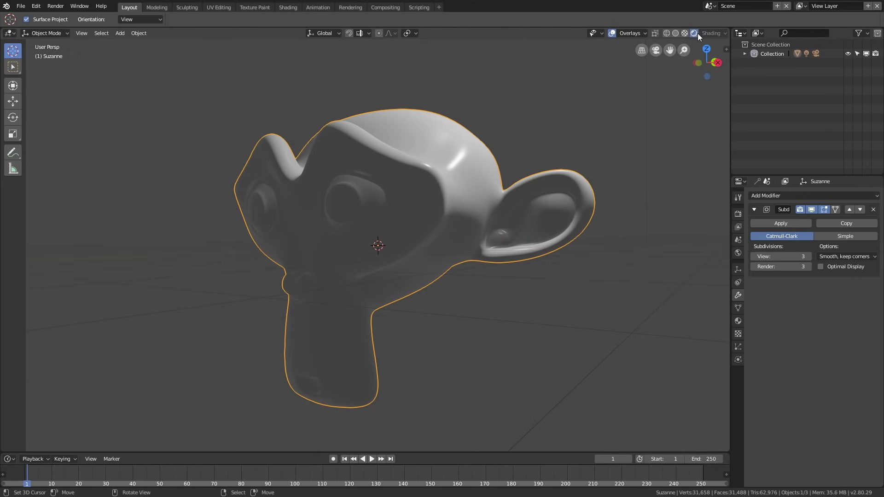
Change the lamp above the monkey to a Sun light and set its Specular to 0.00.
{"action": "middle_click_drag", "start_coordinate": [428, 162], "coordinate": [455, 169]}
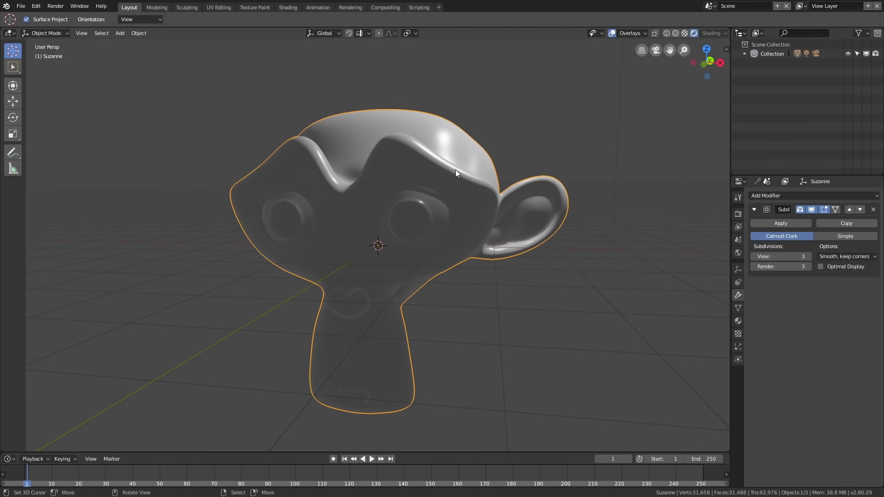
{"action": "scroll", "coordinate": [452, 169], "scroll_direction": "down", "scroll_amount": 2}
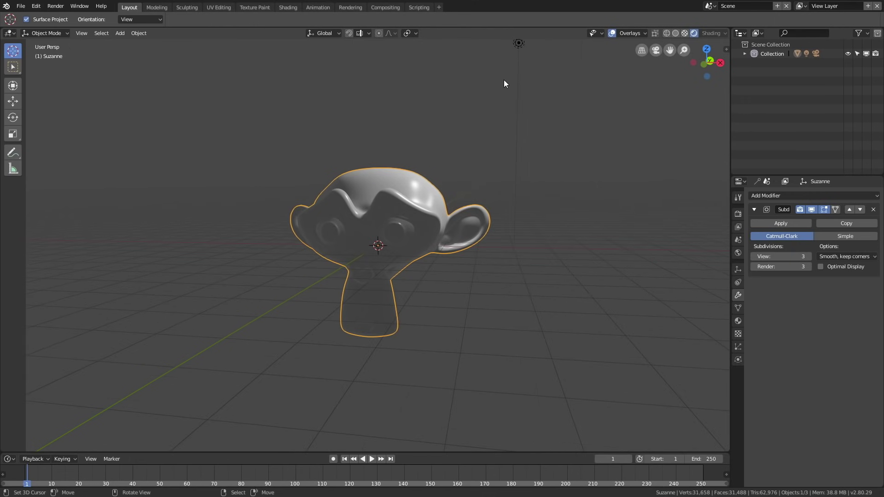
{"action": "left_click", "coordinate": [520, 43]}
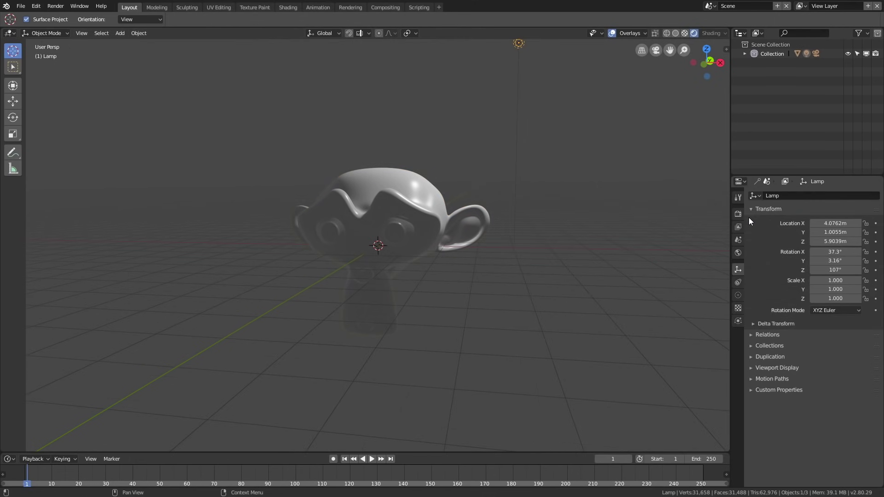
{"action": "left_click", "coordinate": [739, 295]}
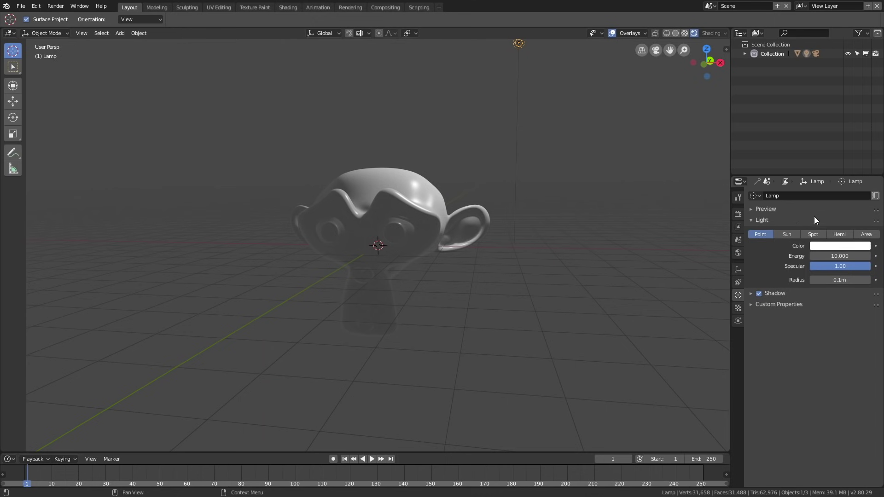
{"action": "left_click", "coordinate": [797, 233]}
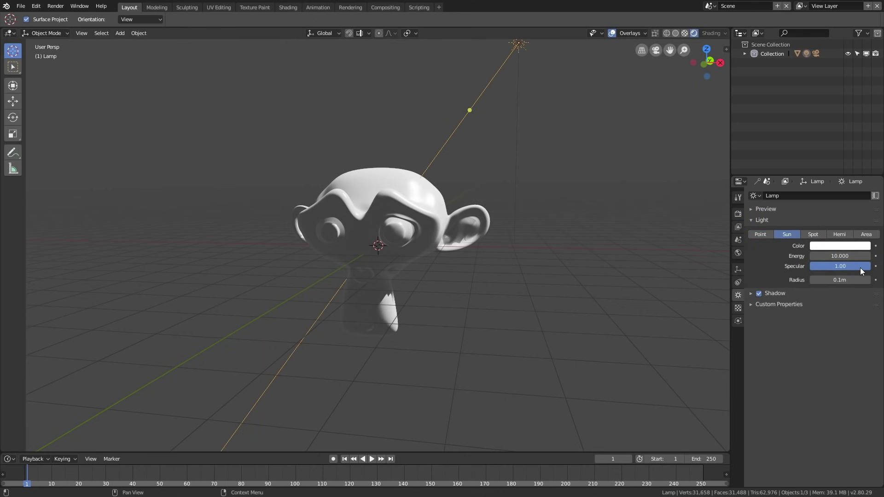
{"action": "left_click_drag", "start_coordinate": [860, 268], "coordinate": [810, 267]}
Move the sun lamp about 6 m toward the monkey's front and rotate it about 59° to light the face.
{"action": "key", "text": "r"}
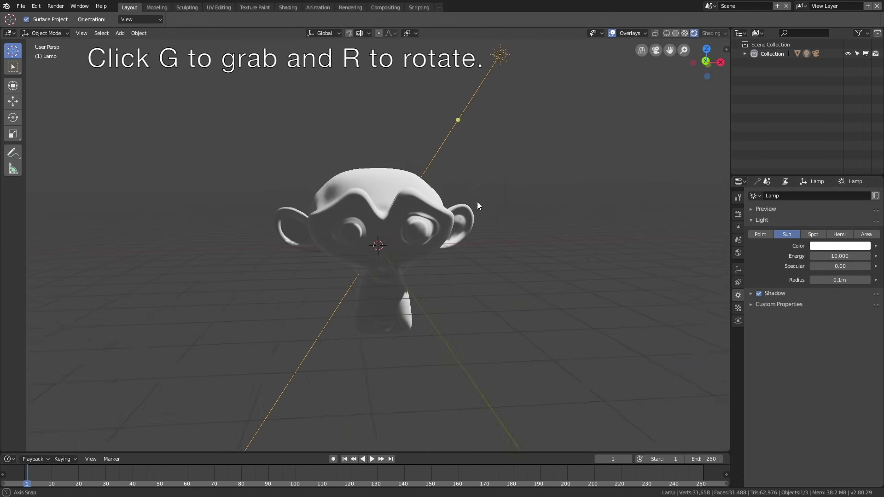
{"action": "left_click", "coordinate": [565, 211]}
{"action": "key", "text": "g"}
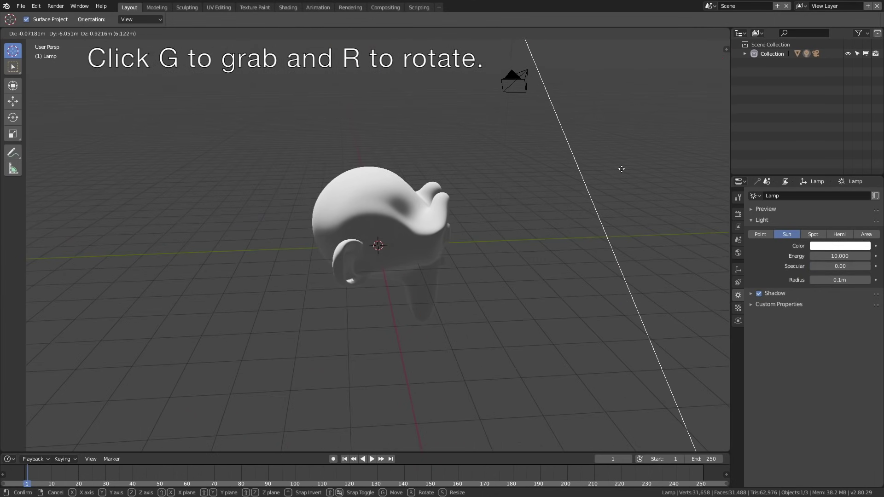
{"action": "left_click", "coordinate": [621, 169]}
{"action": "key", "text": "r"}
{"action": "left_click", "coordinate": [498, 203]}
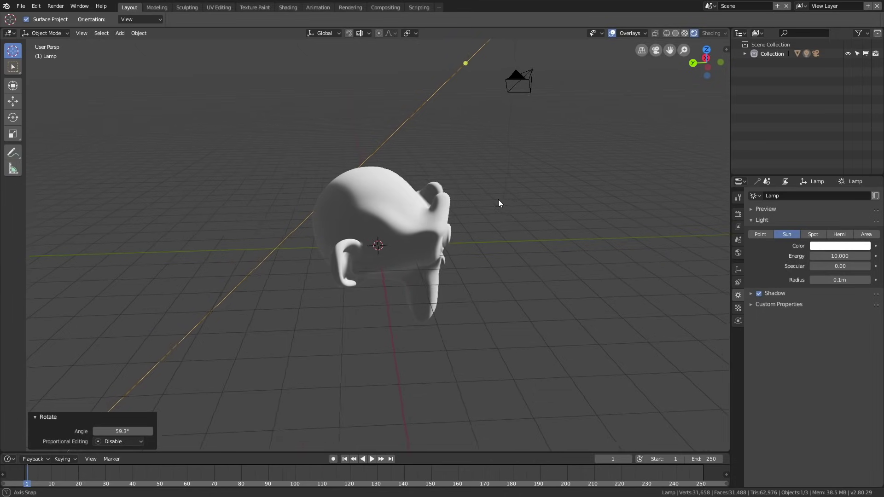
{"action": "middle_click_drag", "start_coordinate": [499, 200], "coordinate": [423, 193]}
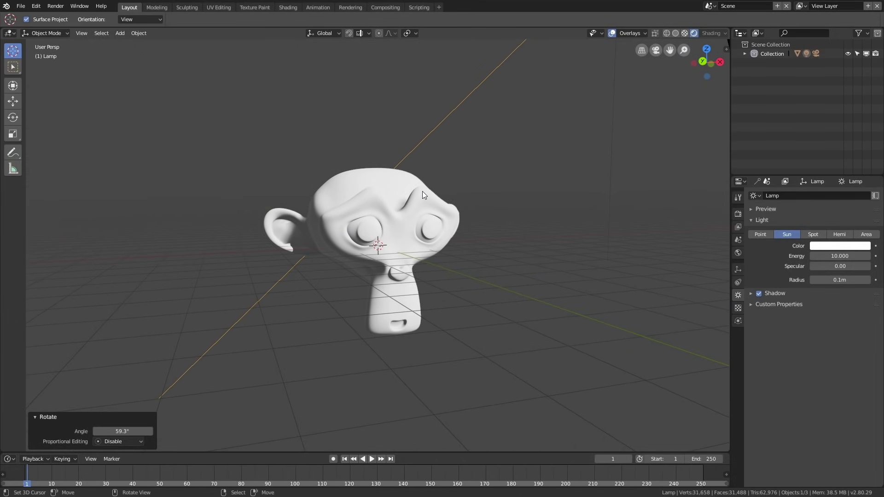
Create a new Principled BSDF material on the monkey.
{"action": "left_click", "coordinate": [422, 196]}
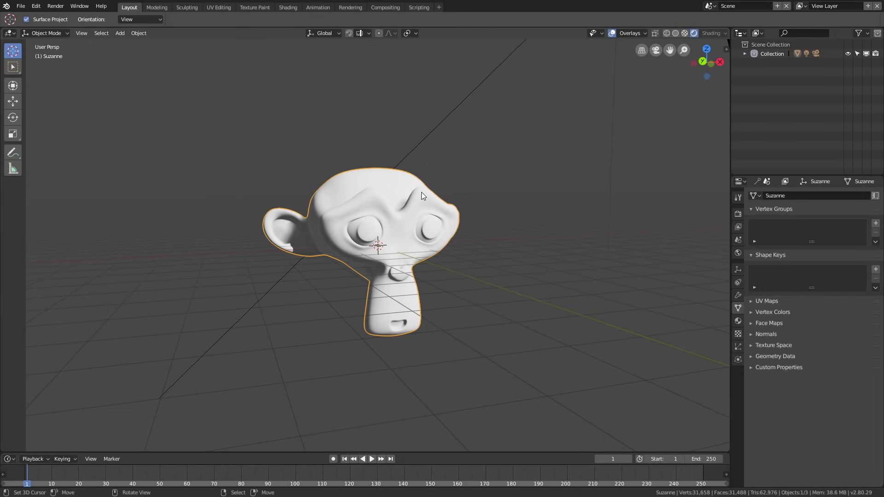
{"action": "left_click", "coordinate": [738, 321]}
{"action": "left_click", "coordinate": [798, 225]}
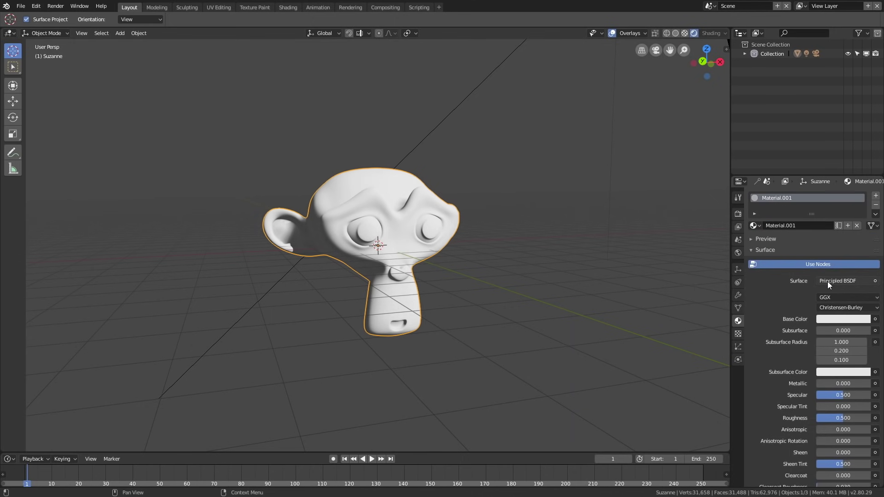
Set the monkey material's Roughness to 0.000 and Transmission to 1.000.
{"action": "scroll", "coordinate": [824, 364], "scroll_direction": "down", "scroll_amount": 3}
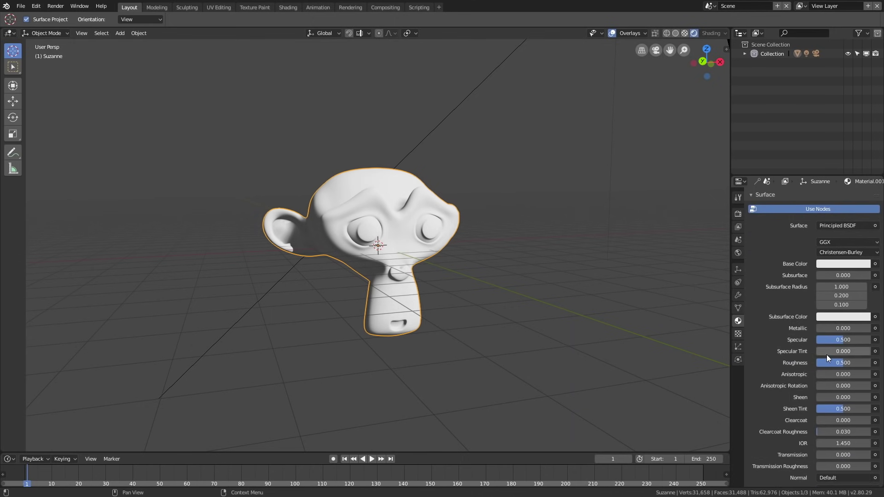
{"action": "left_click_drag", "start_coordinate": [845, 362], "coordinate": [820, 363]}
{"action": "scroll", "coordinate": [764, 336], "scroll_direction": "down", "scroll_amount": 5}
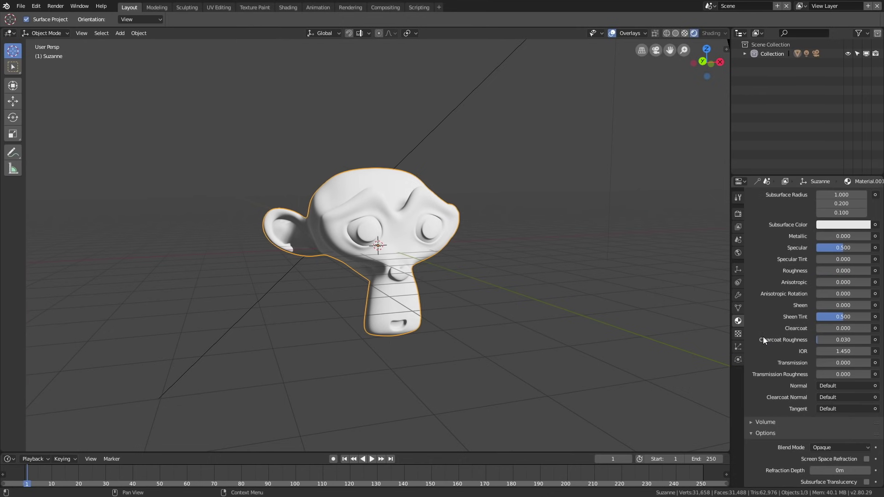
{"action": "left_click_drag", "start_coordinate": [830, 364], "coordinate": [870, 364]}
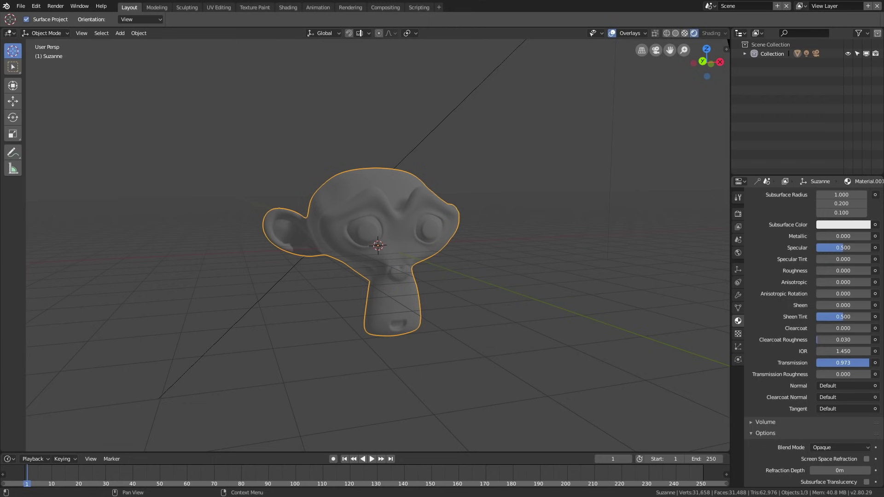
{"action": "left_click_drag", "start_coordinate": [871, 363], "coordinate": [875, 363]}
Enable Screen Space Refraction on the material and Screen Space Reflections with Refraction in the Eevee render settings.
{"action": "scroll", "coordinate": [770, 375], "scroll_direction": "down", "scroll_amount": 2}
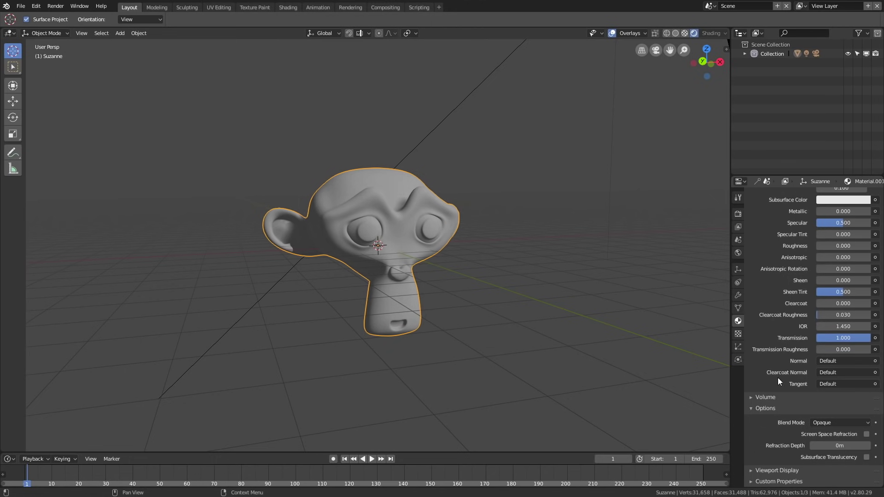
{"action": "left_click", "coordinate": [866, 434]}
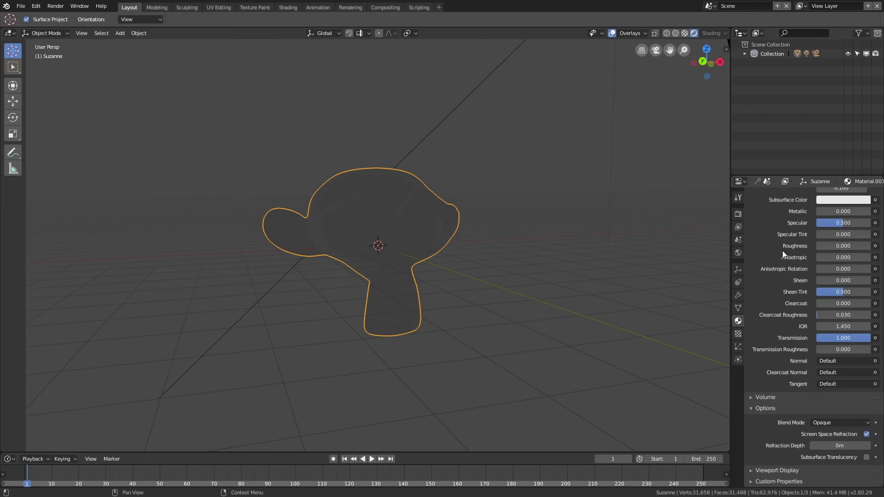
{"action": "left_click", "coordinate": [738, 214]}
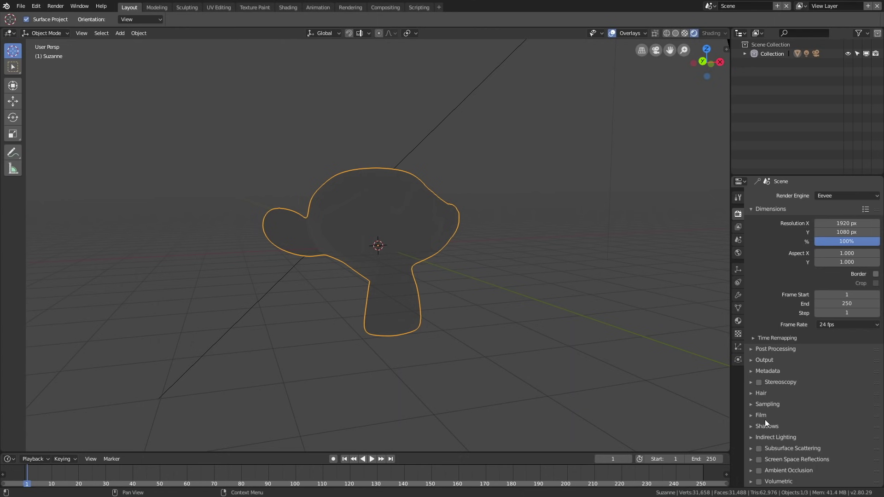
{"action": "left_click", "coordinate": [758, 459]}
{"action": "left_click", "coordinate": [749, 460]}
{"action": "scroll", "coordinate": [759, 432], "scroll_direction": "down", "scroll_amount": 5}
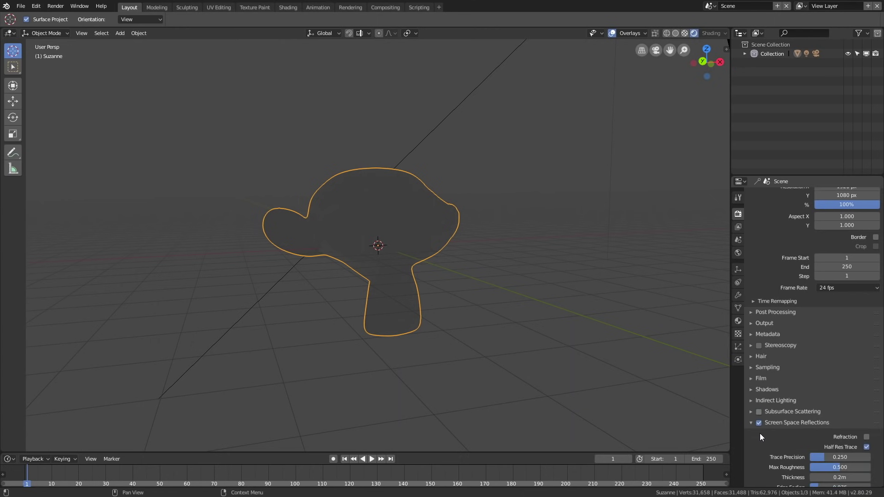
{"action": "left_click", "coordinate": [866, 382]}
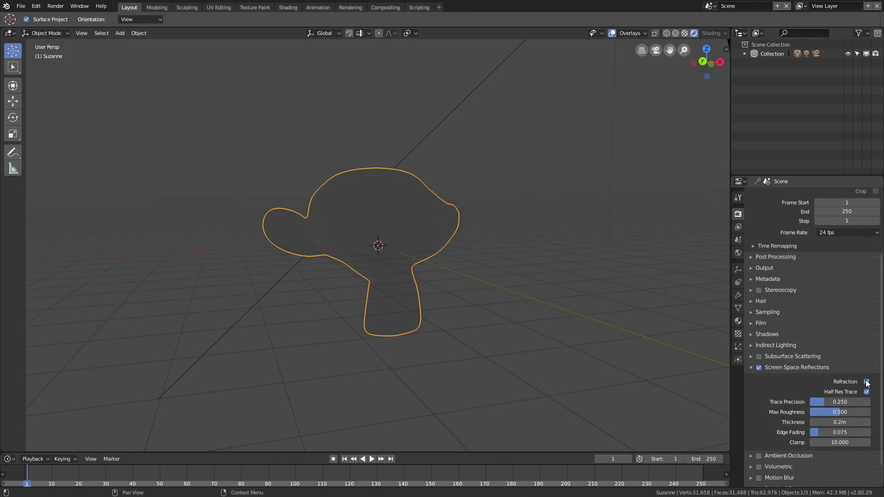
Enable nodes for the world and set its background color to an Environment Texture.
{"action": "mouse_move", "coordinate": [457, 248]}
{"action": "middle_mouse_down"}
{"action": "mouse_move", "coordinate": [500, 236]}
{"action": "mouse_move", "coordinate": [460, 246]}
{"action": "mouse_move", "coordinate": [471, 238]}
{"action": "middle_mouse_up"}
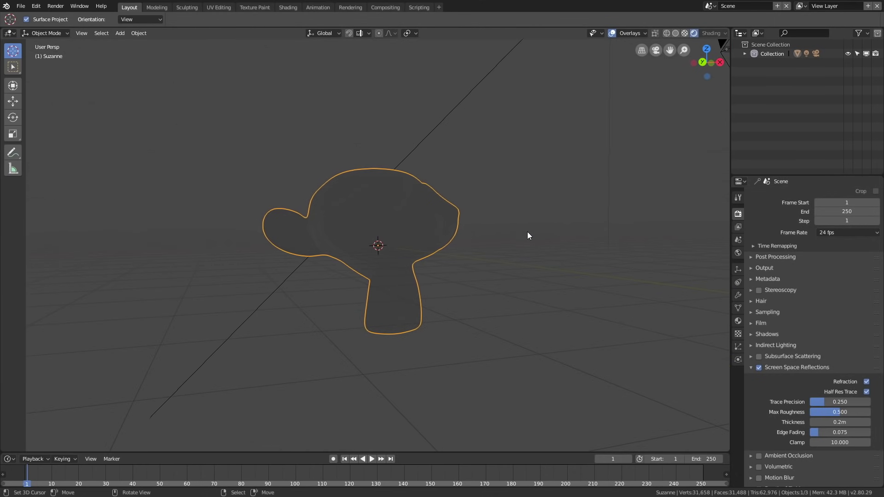
{"action": "left_click", "coordinate": [739, 254]}
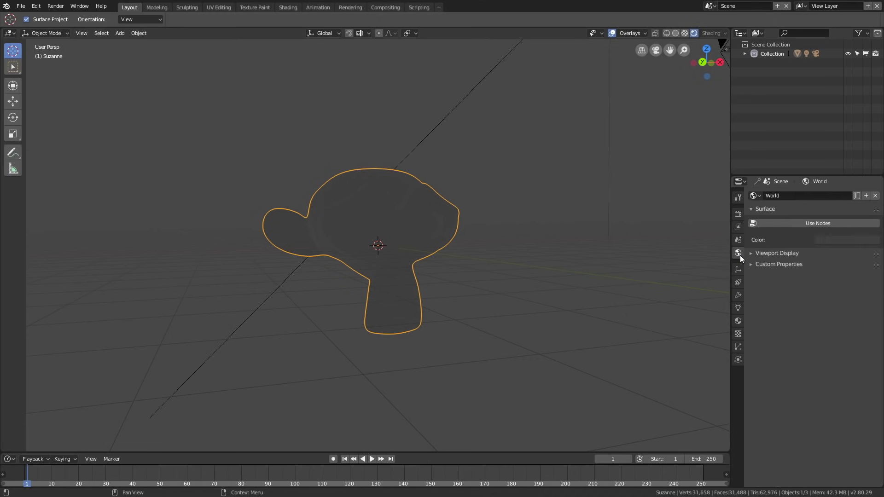
{"action": "left_click", "coordinate": [787, 223]}
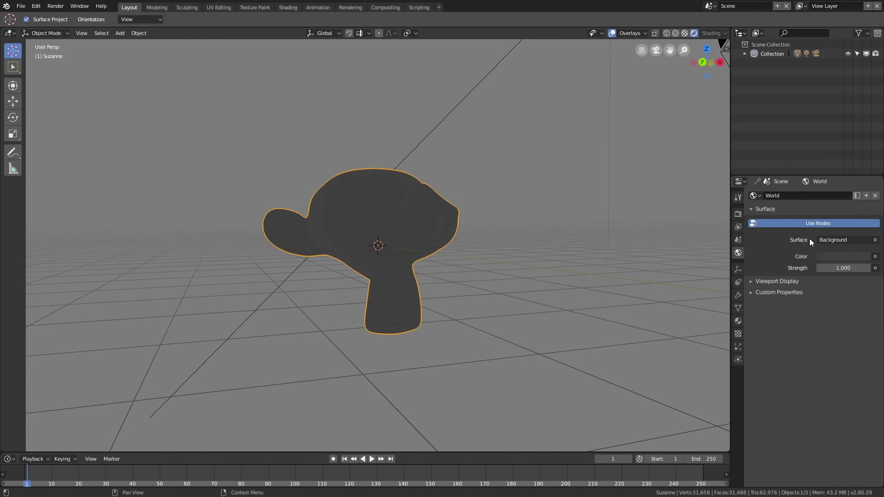
{"action": "left_click", "coordinate": [875, 258]}
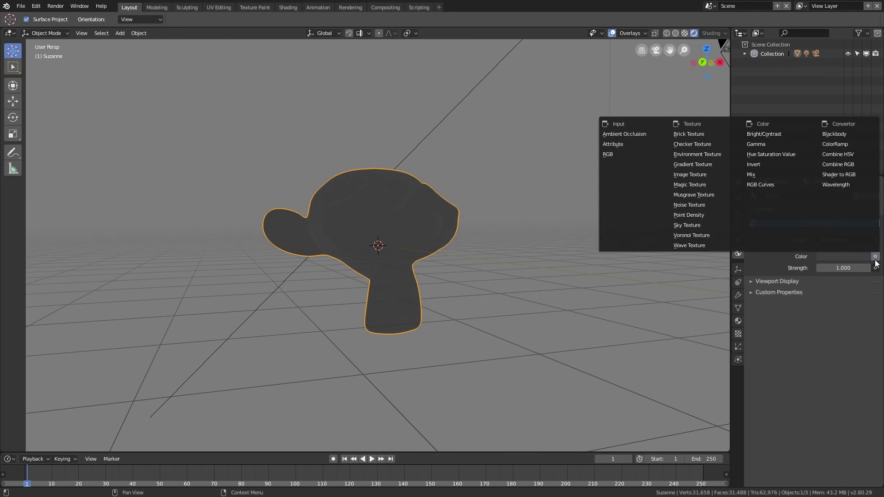
{"action": "left_click", "coordinate": [712, 156]}
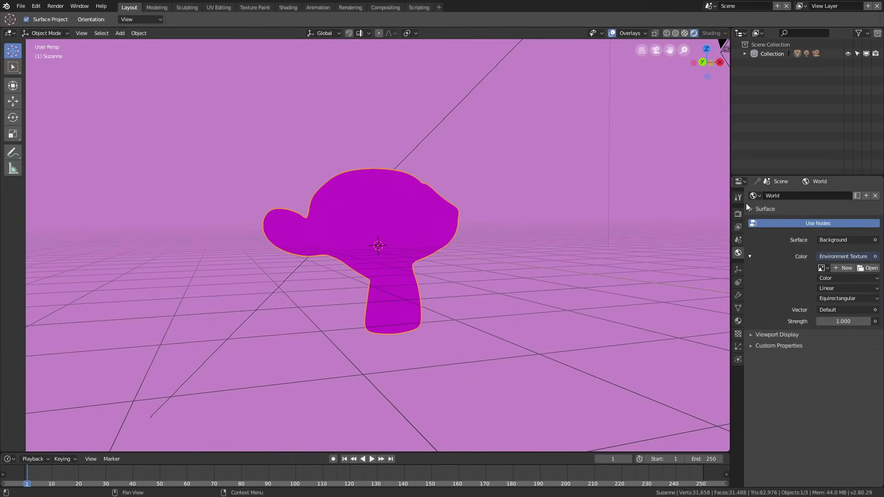
Look over the HDRI sets on the sIBL Archive site and load LA_Downtown_Afternoon_Fishing_3k.hdr from the Helipad_Afternoon folder as the environment image.
{"action": "left_click", "coordinate": [866, 268]}
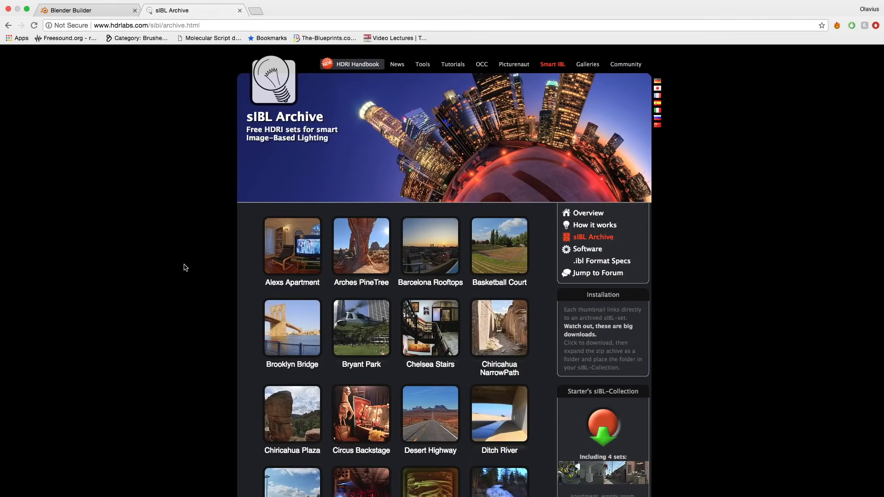
{"action": "scroll", "coordinate": [185, 267], "scroll_direction": "down", "scroll_amount": 3}
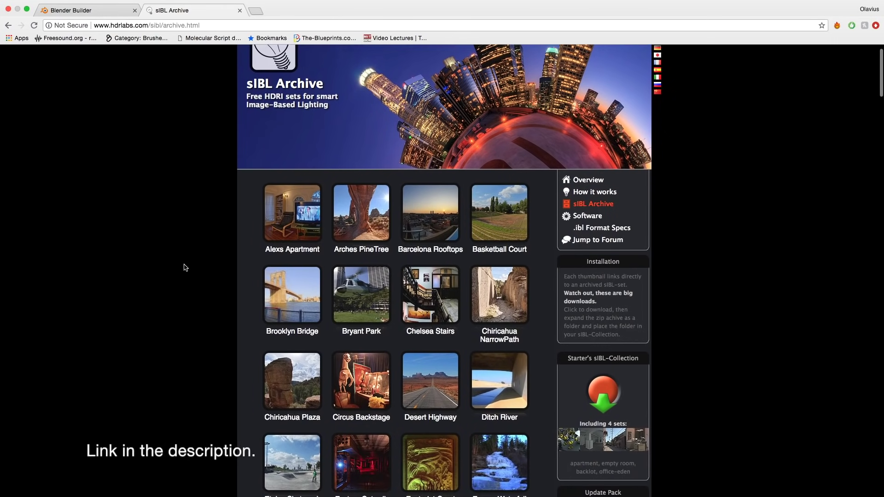
{"action": "scroll", "coordinate": [186, 268], "scroll_direction": "down", "scroll_amount": 10}
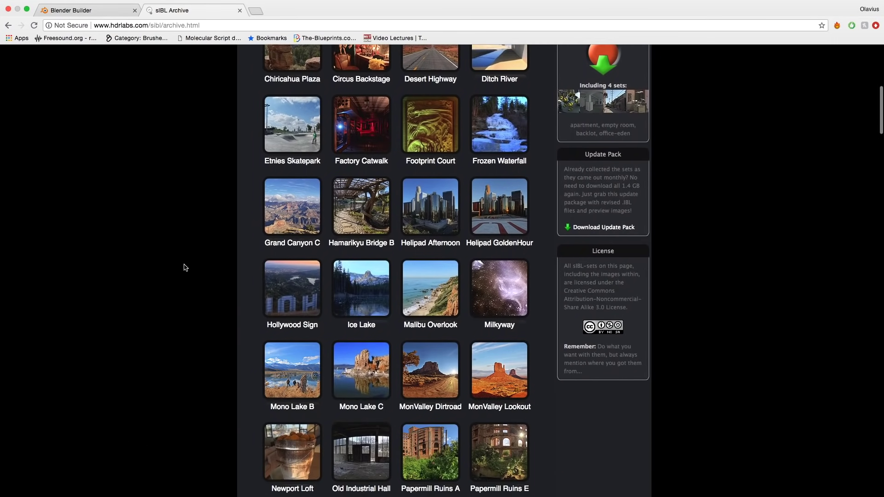
{"action": "mouse_move", "coordinate": [424, 218]}
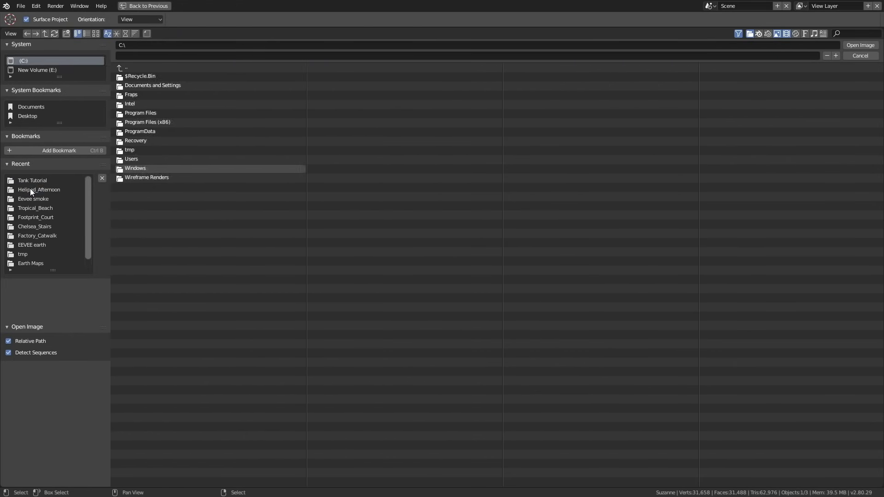
{"action": "left_click", "coordinate": [30, 190]}
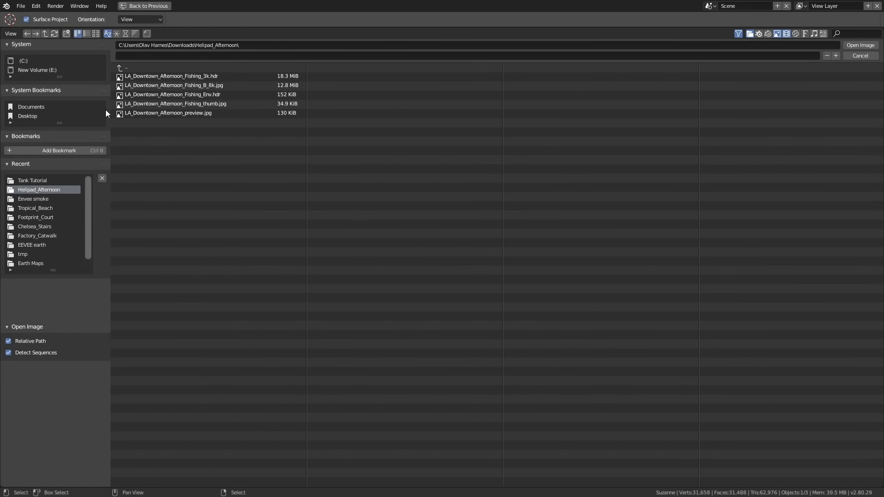
{"action": "left_click", "coordinate": [170, 77]}
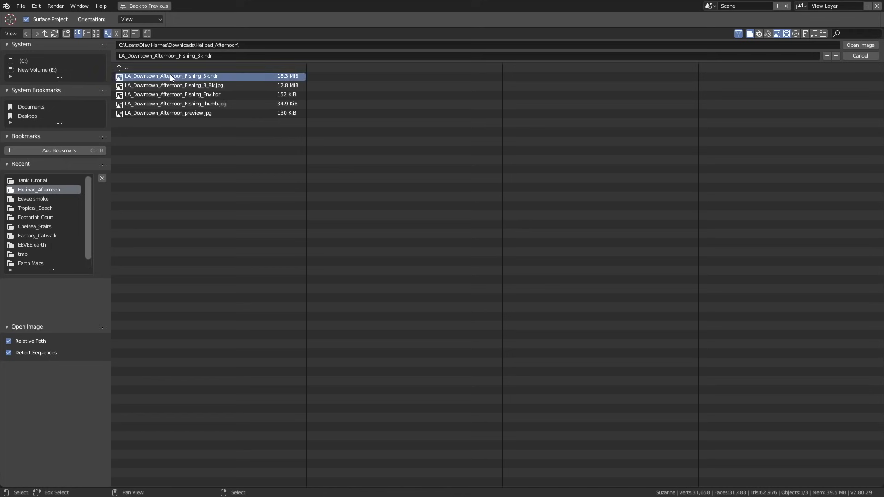
{"action": "left_click", "coordinate": [853, 49]}
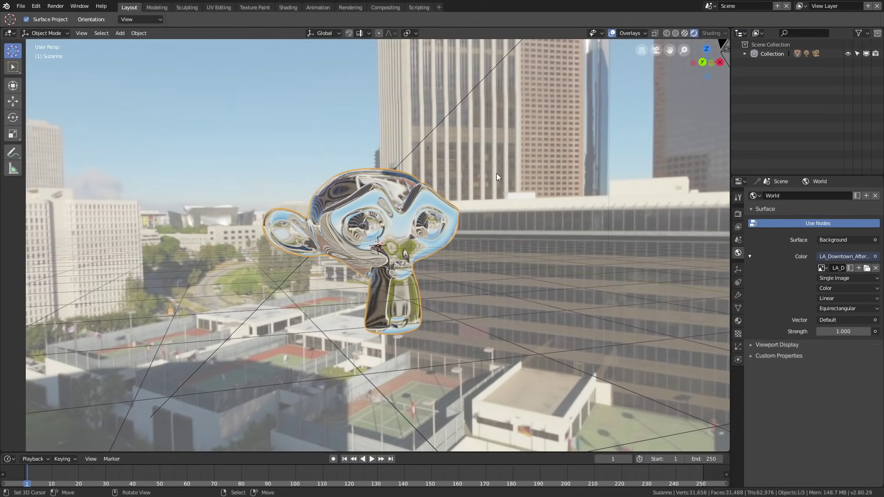
Hide the viewport overlays and inspect the glass monkey against the city background from several angles.
{"action": "middle_click_drag", "start_coordinate": [496, 174], "coordinate": [338, 201]}
{"action": "scroll", "coordinate": [463, 189], "scroll_direction": "up", "scroll_amount": 5}
{"action": "scroll", "coordinate": [463, 192], "scroll_direction": "down", "scroll_amount": 4}
{"action": "scroll", "coordinate": [339, 201], "scroll_direction": "up", "scroll_amount": 3}
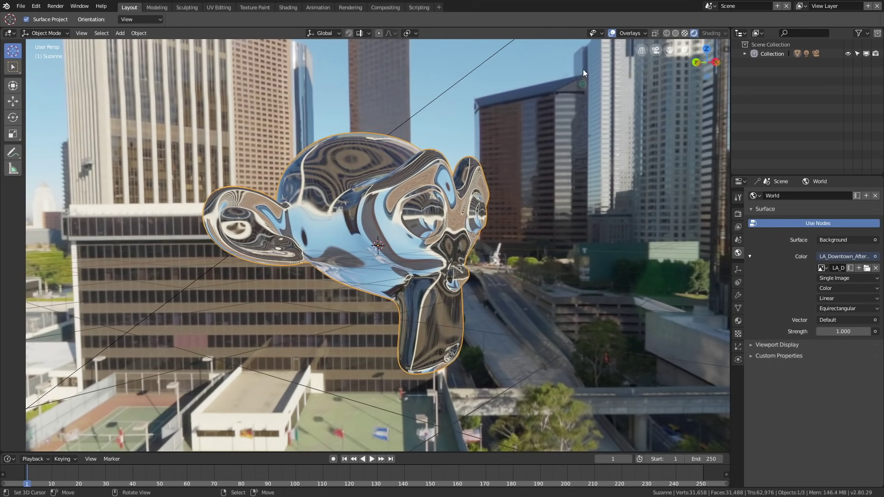
{"action": "left_click", "coordinate": [612, 33]}
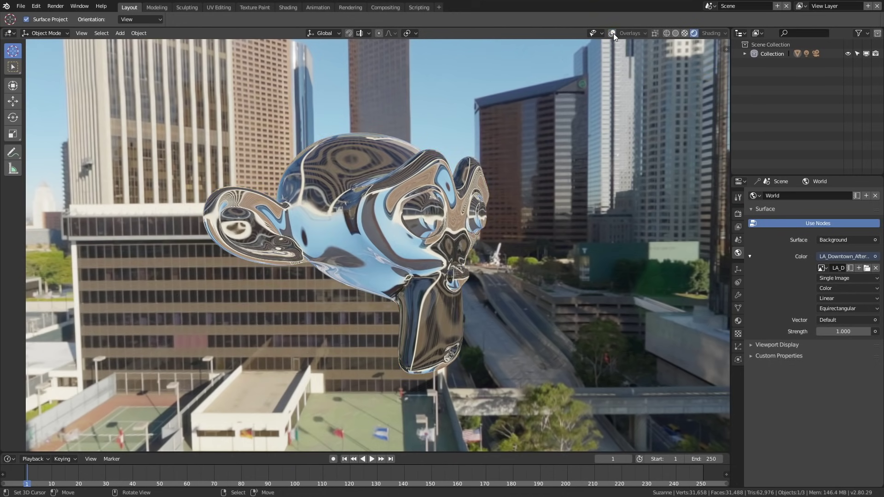
{"action": "middle_click_drag", "start_coordinate": [556, 114], "coordinate": [585, 110]}
{"action": "scroll", "coordinate": [585, 111], "scroll_direction": "down", "scroll_amount": 5}
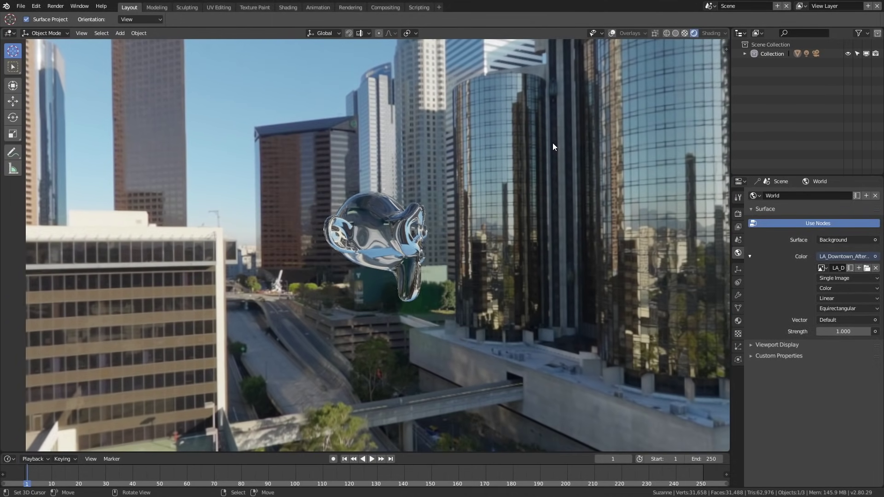
{"action": "scroll", "coordinate": [522, 157], "scroll_direction": "up", "scroll_amount": 3}
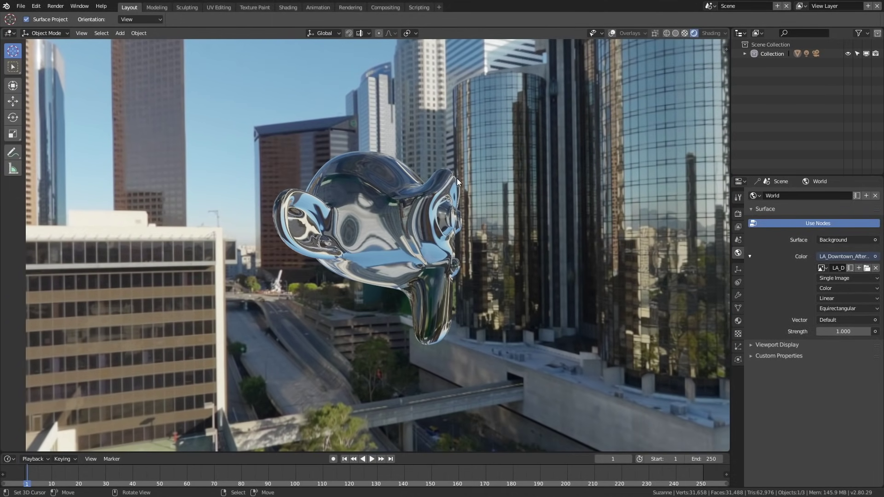
Look through the camera, enable Lock Camera to View, and frame the monkey in front of the tall glass buildings.
{"action": "key", "text": "KP_0"}
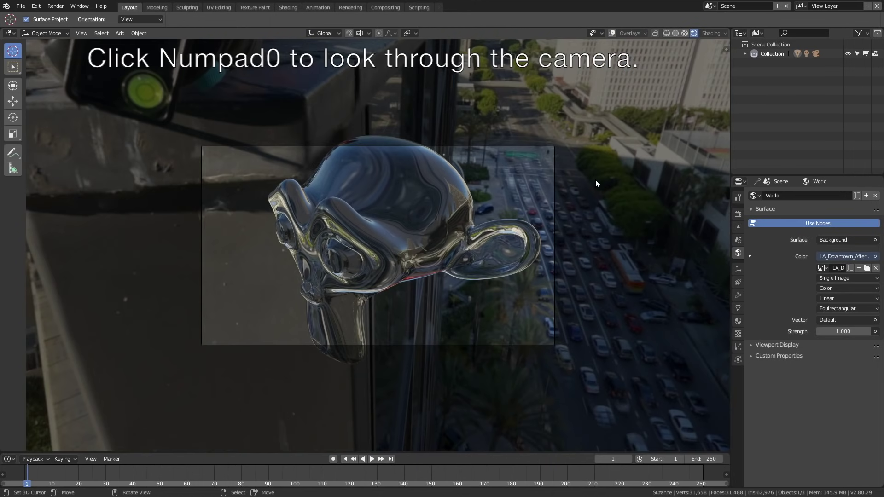
{"action": "key", "text": "n"}
{"action": "left_click", "coordinate": [722, 326]}
{"action": "middle_click_drag", "start_coordinate": [640, 325], "coordinate": [521, 232]}
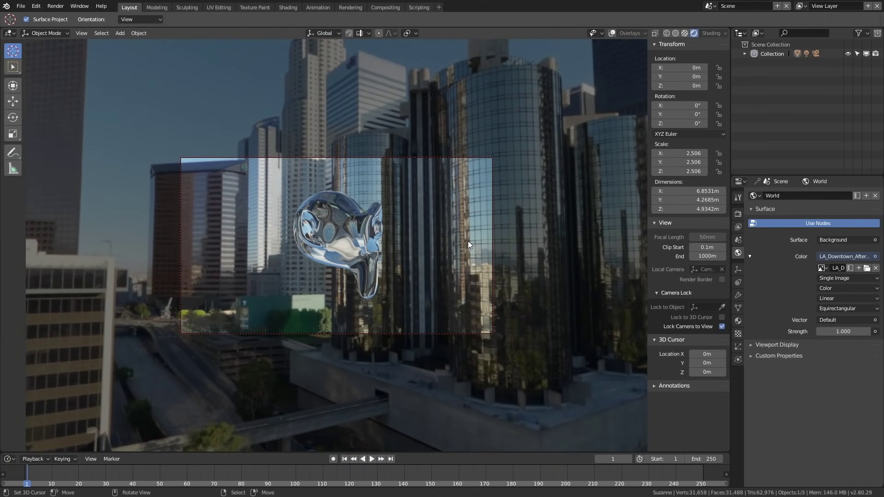
{"action": "middle_click_drag", "start_coordinate": [454, 237], "coordinate": [474, 240], "text": "shift"}
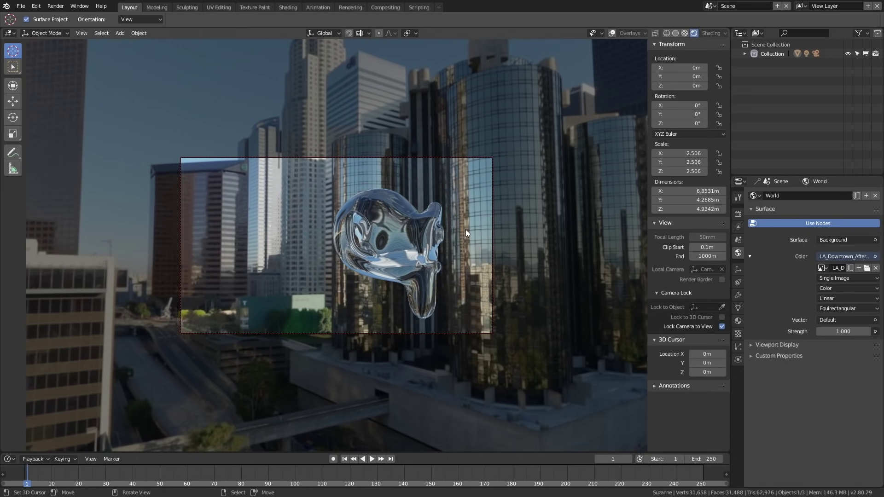
Rotate the monkey about -127° around the global Z axis.
{"action": "key", "text": "r"}
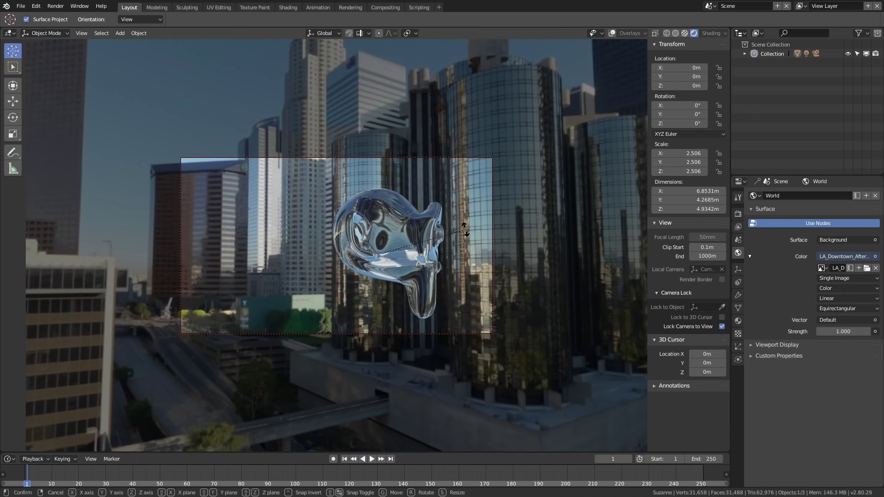
{"action": "key", "text": "z"}
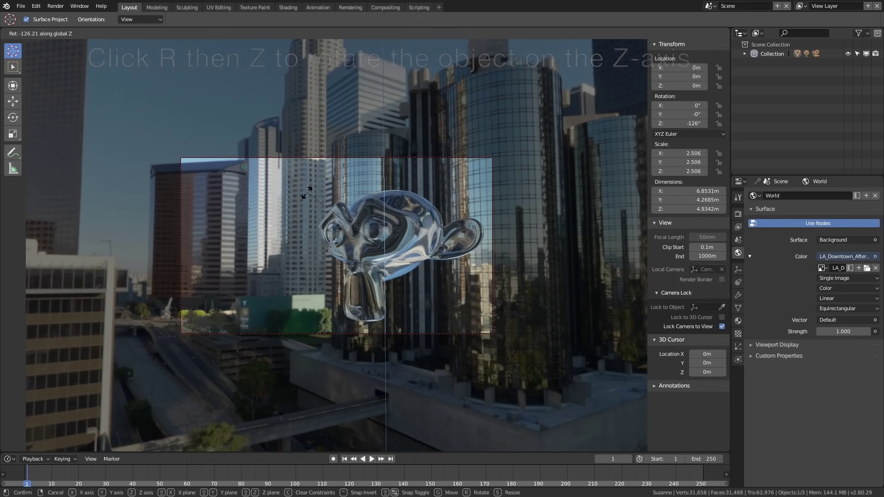
{"action": "left_click", "coordinate": [397, 223]}
Fine-tune the camera framing around the monkey and disable Lock Camera to View.
{"action": "scroll", "coordinate": [401, 232], "scroll_direction": "up", "scroll_amount": 3}
{"action": "scroll", "coordinate": [400, 230], "scroll_direction": "down", "scroll_amount": 2}
{"action": "scroll", "coordinate": [400, 230], "scroll_direction": "down", "scroll_amount": 1}
{"action": "middle_click_drag", "start_coordinate": [398, 229], "coordinate": [401, 230]}
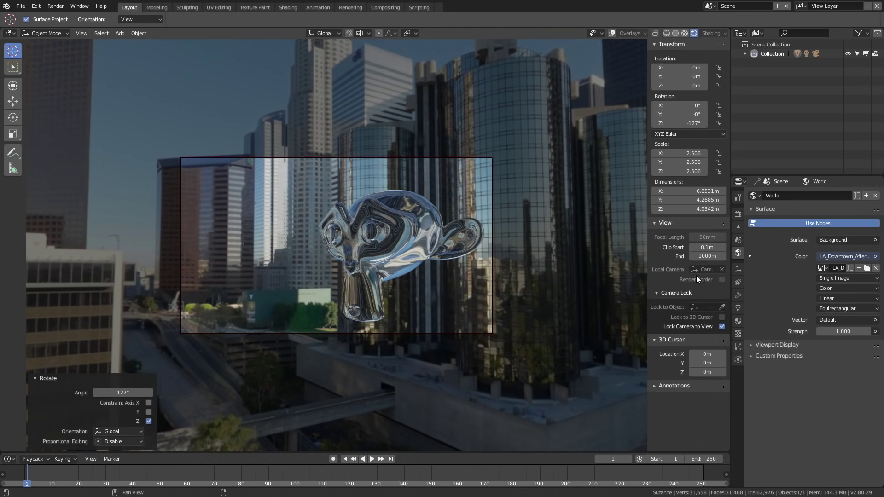
{"action": "left_click", "coordinate": [723, 327]}
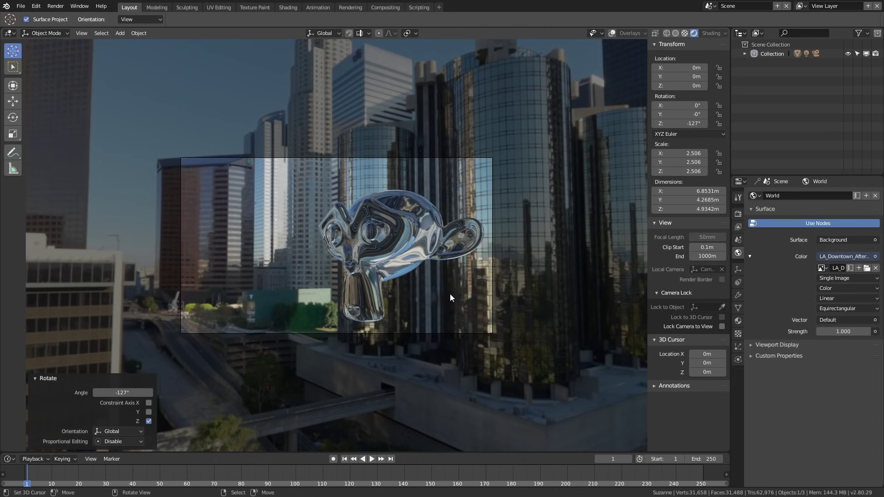
Add a mesh plane at the world origin and scale it up by about 6.87.
{"action": "key", "text": "shift+a"}
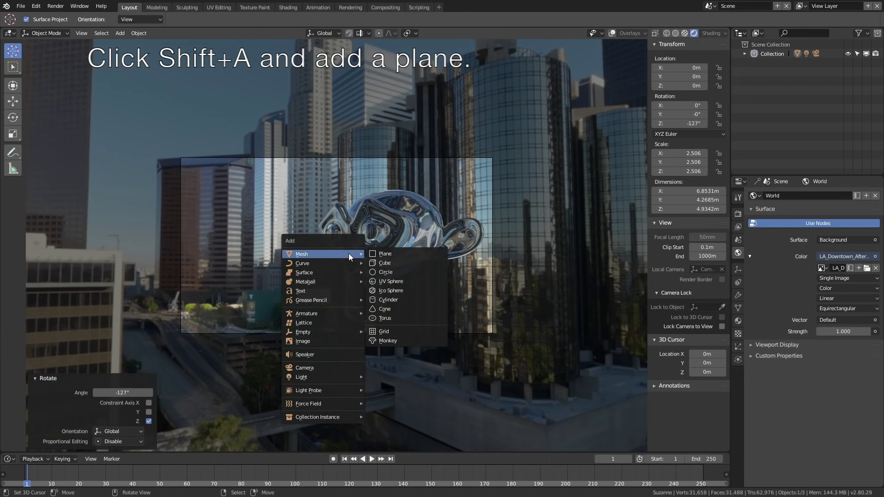
{"action": "left_click", "coordinate": [385, 254]}
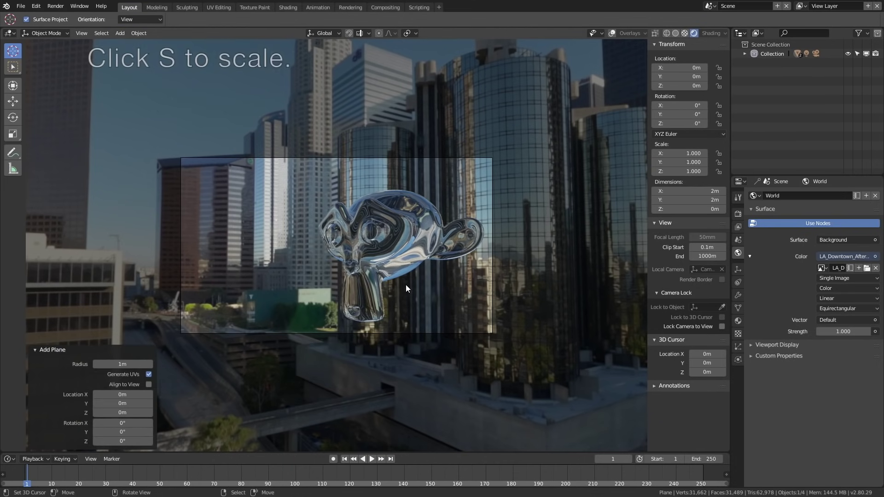
{"action": "key", "text": "s"}
{"action": "left_click", "coordinate": [555, 259]}
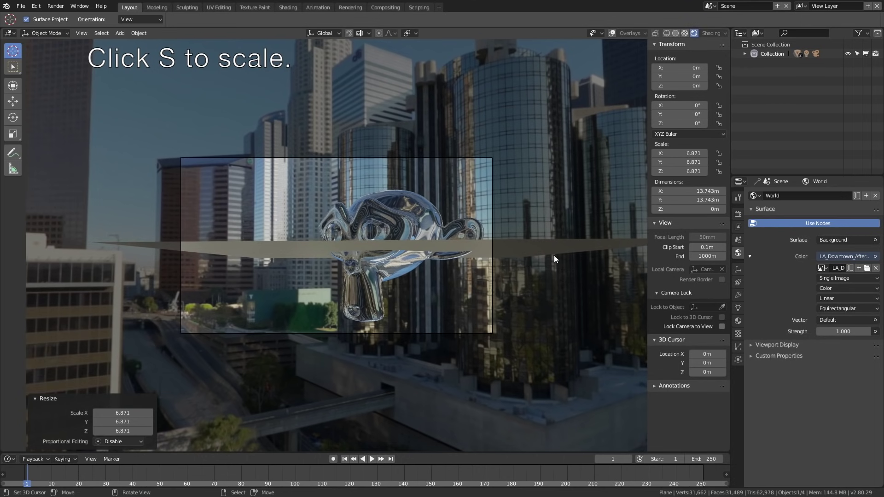
Lower the plane about 2.49 m along the global Z axis to the base of the monkey.
{"action": "key", "text": "g"}
{"action": "key", "text": "z"}
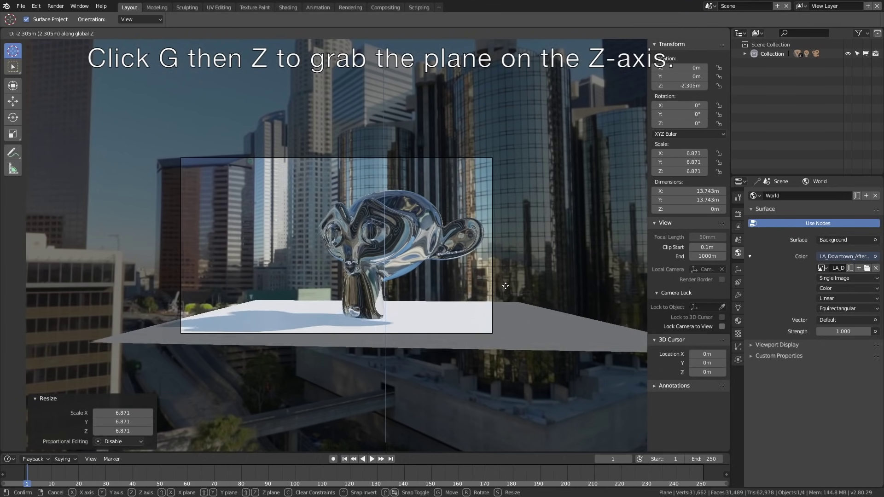
{"action": "left_click", "coordinate": [506, 292]}
Enlarge the ground plane in two passes to about 248 m across so it extends far behind the monkey.
{"action": "key", "text": "s"}
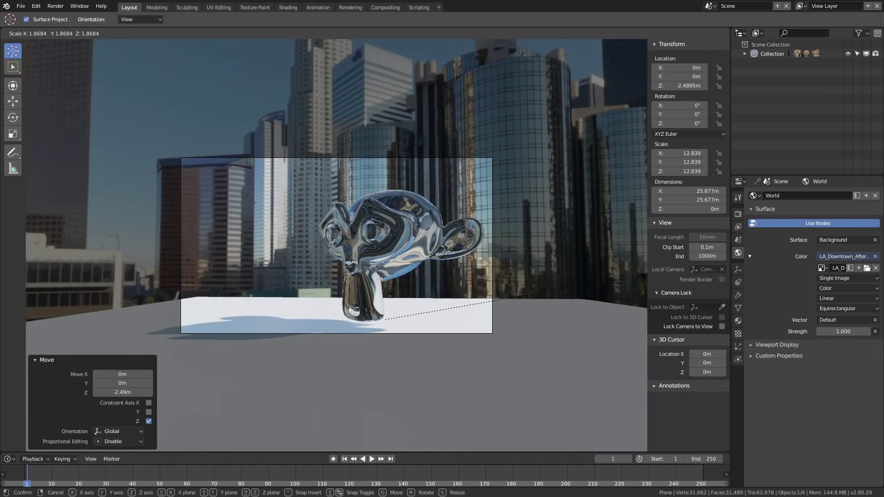
{"action": "left_click", "coordinate": [38, 279]}
{"action": "key", "text": "s"}
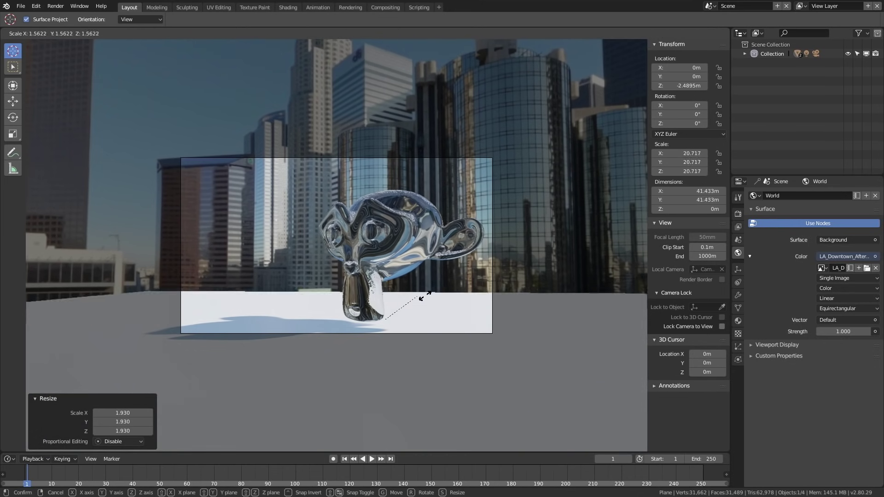
{"action": "left_click", "coordinate": [598, 287]}
Create a new Principled BSDF material on the ground plane and set its Base Color to black.
{"action": "scroll", "coordinate": [540, 260], "scroll_direction": "up", "scroll_amount": 5}
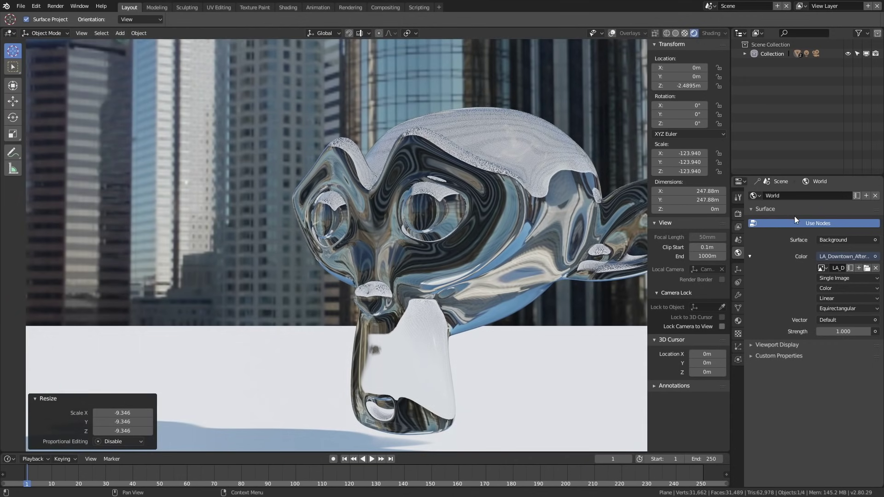
{"action": "left_click", "coordinate": [738, 320]}
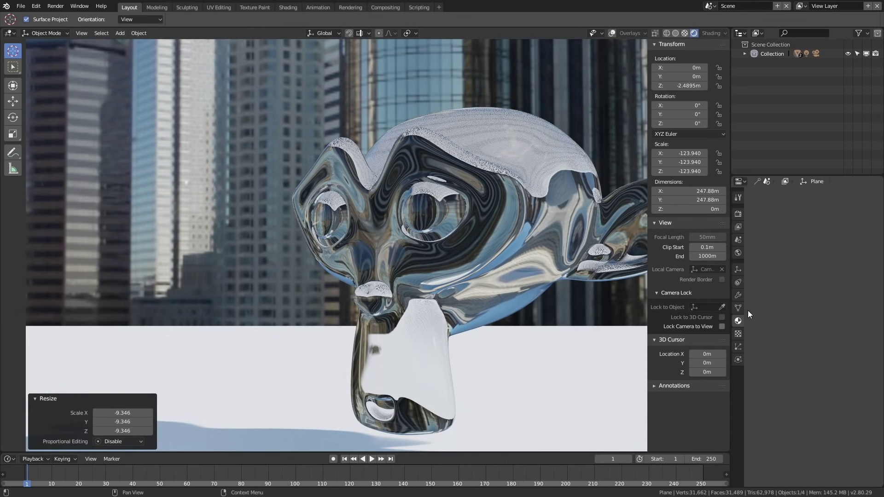
{"action": "left_click", "coordinate": [316, 327]}
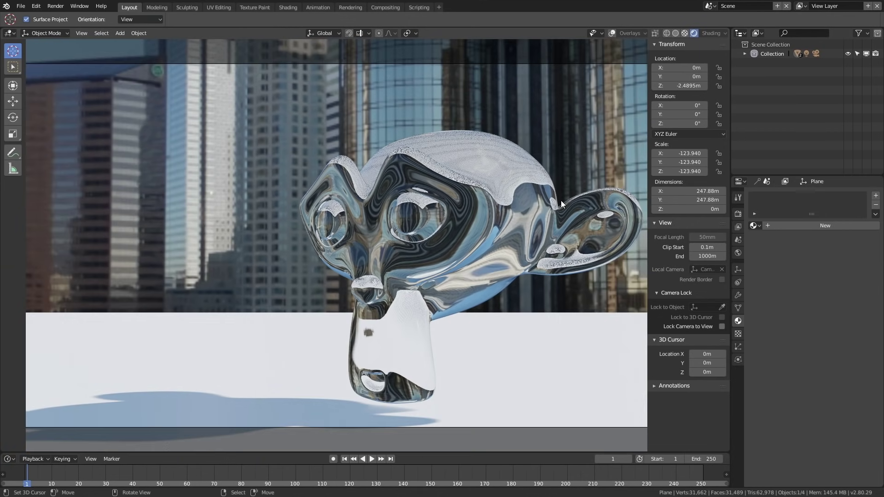
{"action": "left_click", "coordinate": [805, 226]}
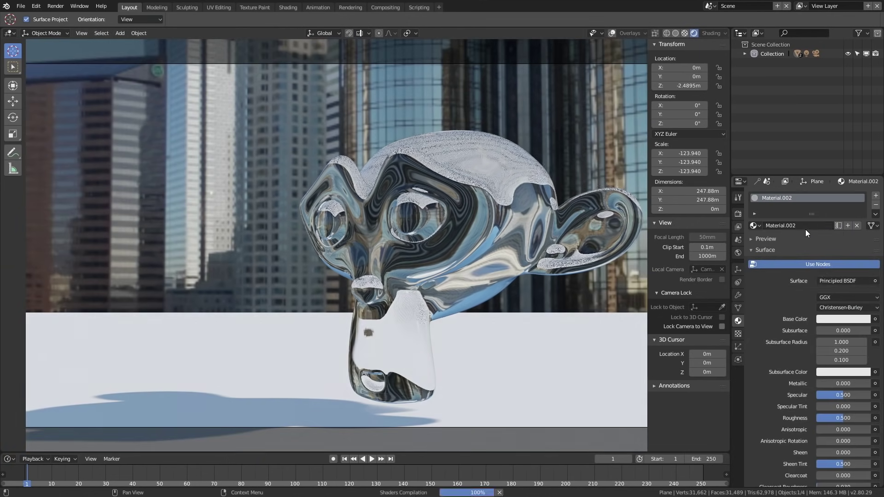
{"action": "left_click", "coordinate": [832, 318]}
{"action": "left_click_drag", "start_coordinate": [864, 247], "coordinate": [864, 253]}
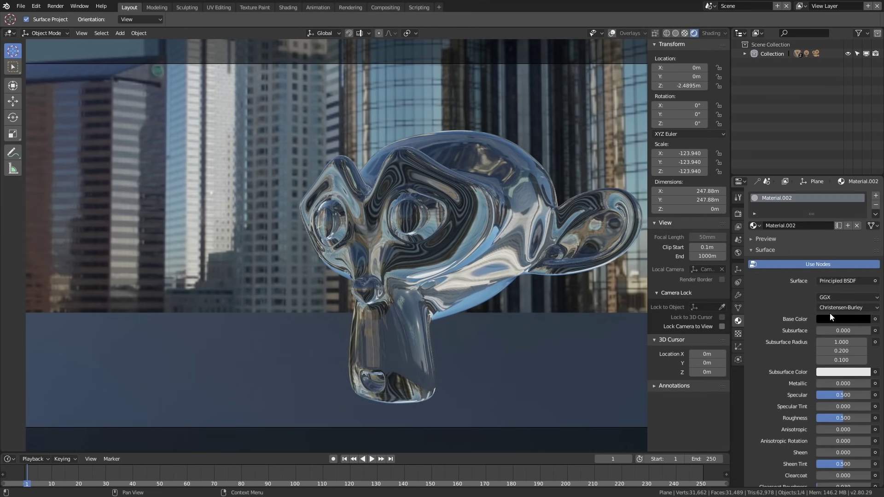
{"action": "scroll", "coordinate": [645, 308], "scroll_direction": "down", "scroll_amount": 3}
{"action": "scroll", "coordinate": [784, 352], "scroll_direction": "down", "scroll_amount": 3}
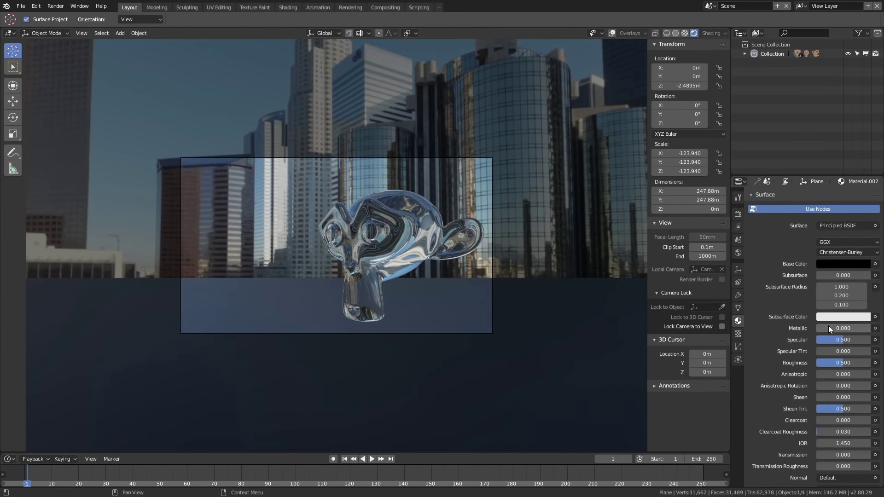
Raise the Metallic value of the ground plane's black material to 0.773.
{"action": "left_click_drag", "start_coordinate": [828, 328], "coordinate": [858, 328]}
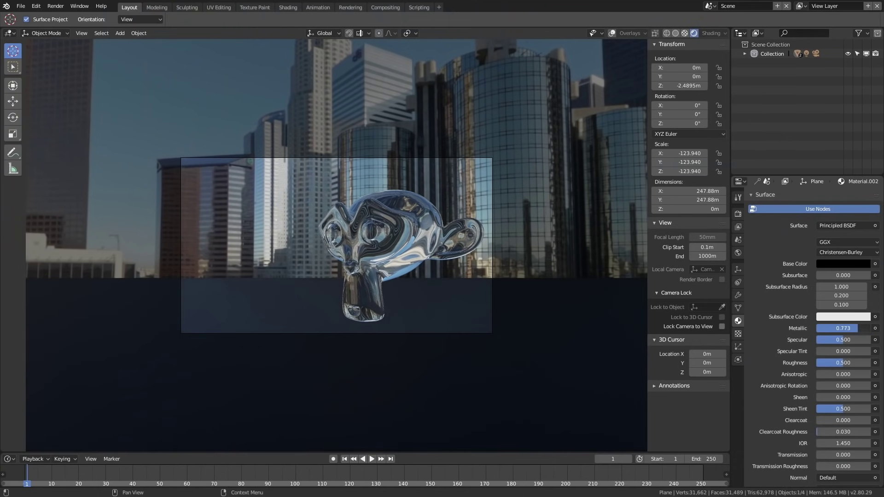
{"action": "scroll", "coordinate": [594, 334], "scroll_direction": "up", "scroll_amount": 3}
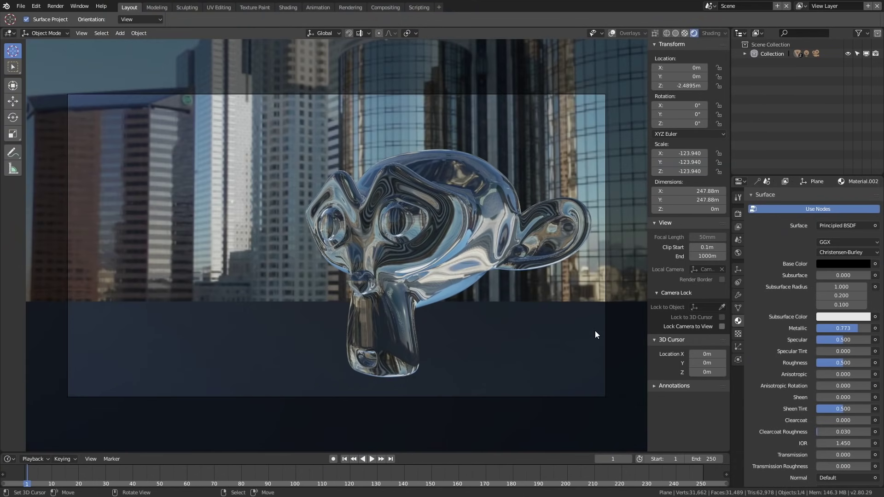
Set the scene's viewport sampling to 64 samples in the render settings.
{"action": "left_click", "coordinate": [740, 215]}
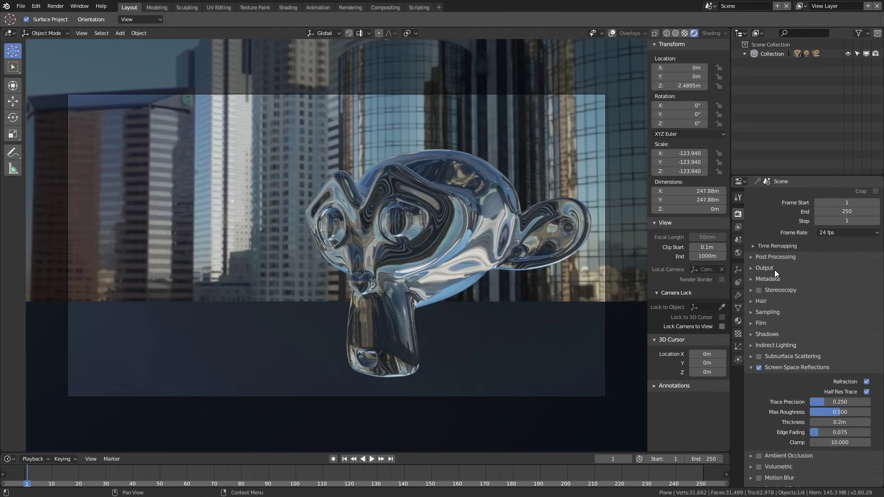
{"action": "left_click", "coordinate": [768, 312]}
{"action": "left_click", "coordinate": [868, 326]}
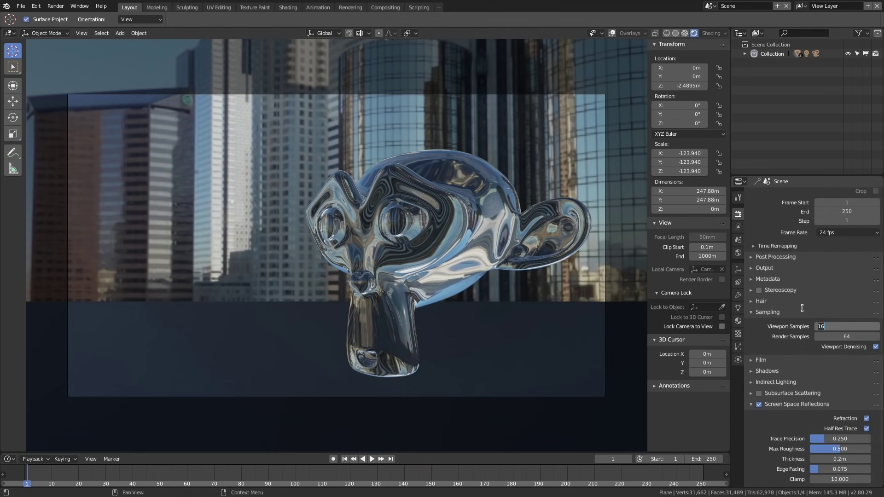
{"action": "type", "text": "64"}
{"action": "key", "text": "Return"}
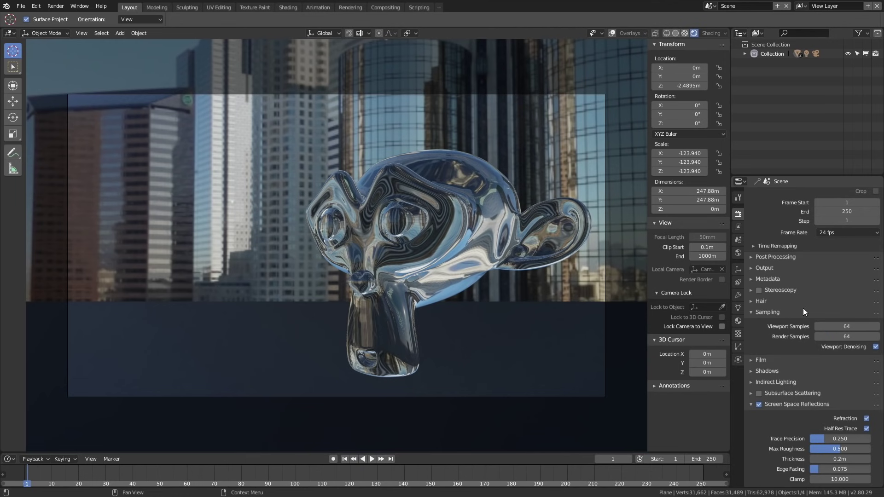
Check the glass monkey from another angle, return to the camera view and start rendering a still image.
{"action": "middle_click_drag", "start_coordinate": [525, 253], "coordinate": [459, 246]}
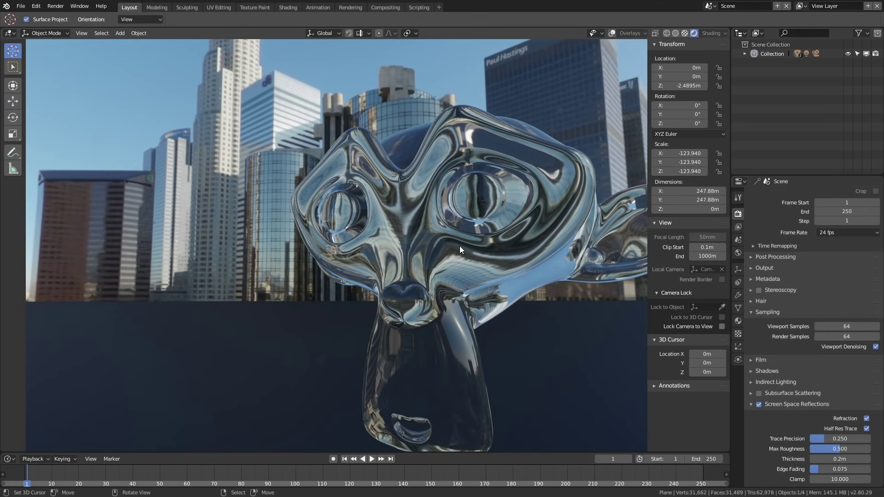
{"action": "key", "text": "KP_0"}
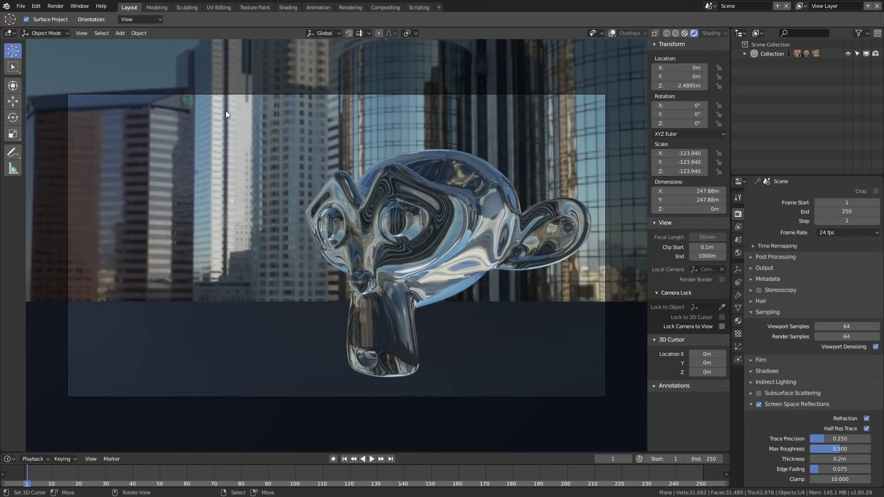
{"action": "left_click", "coordinate": [59, 7]}
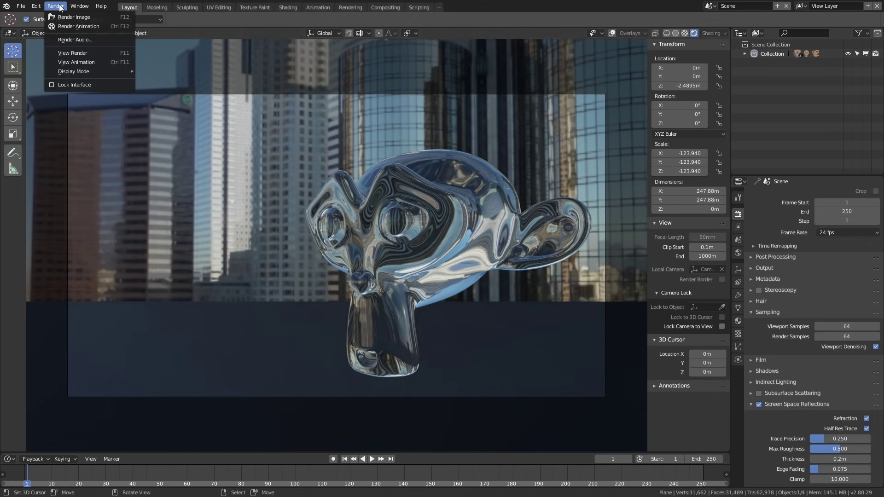